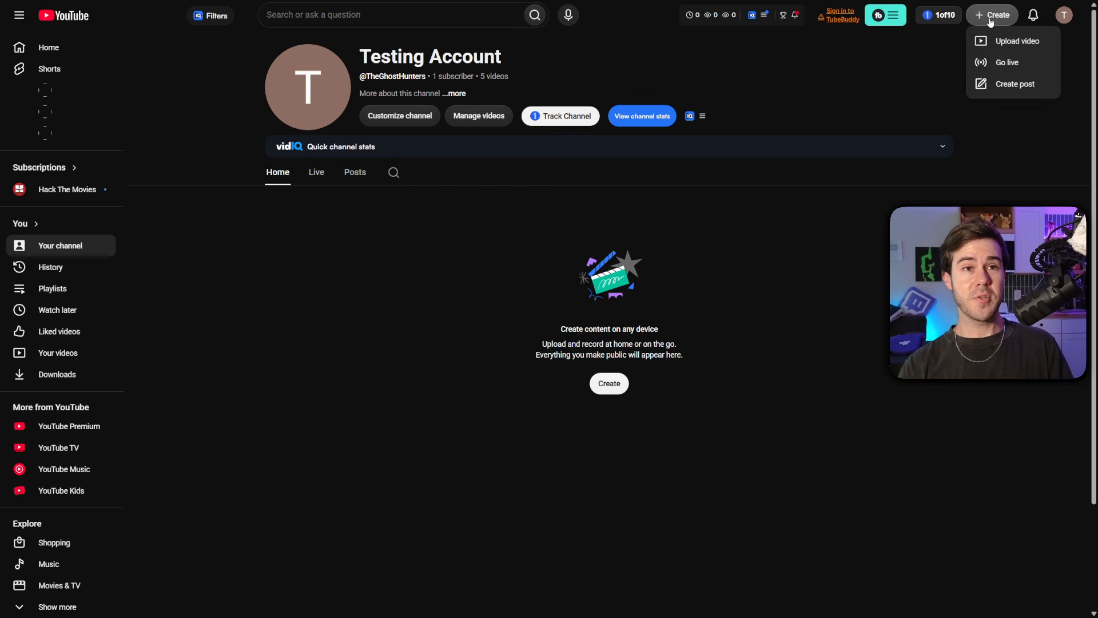
# - Start going live from the YouTube channel page, switch to OBS Studio, and connect the YouTube account in the stream settings
pyautogui.click(999, 62)
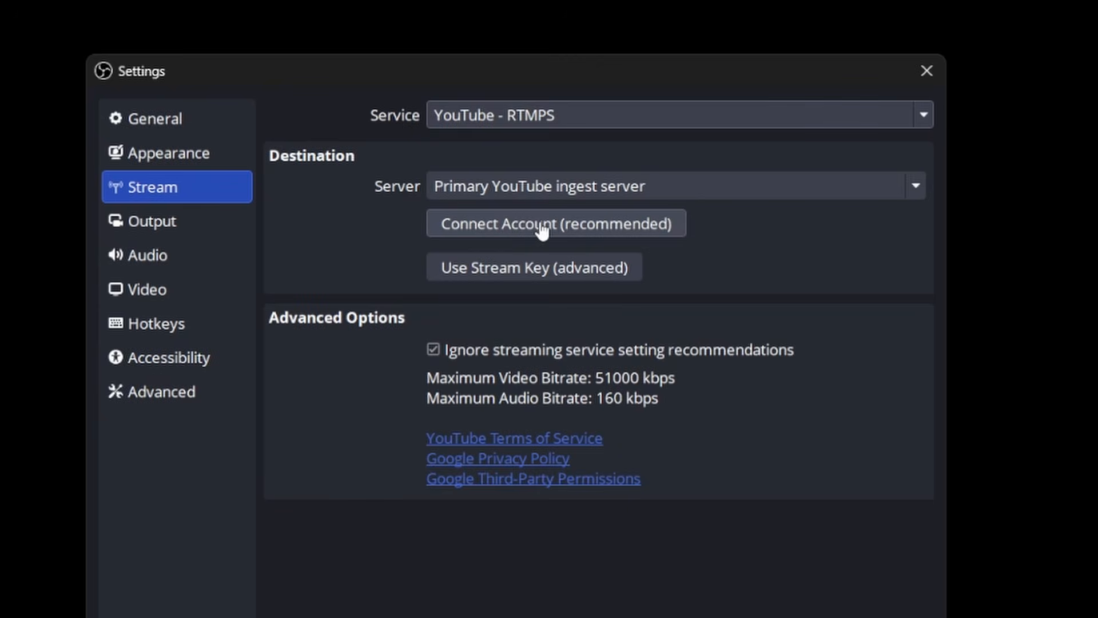
pyautogui.click(542, 228)
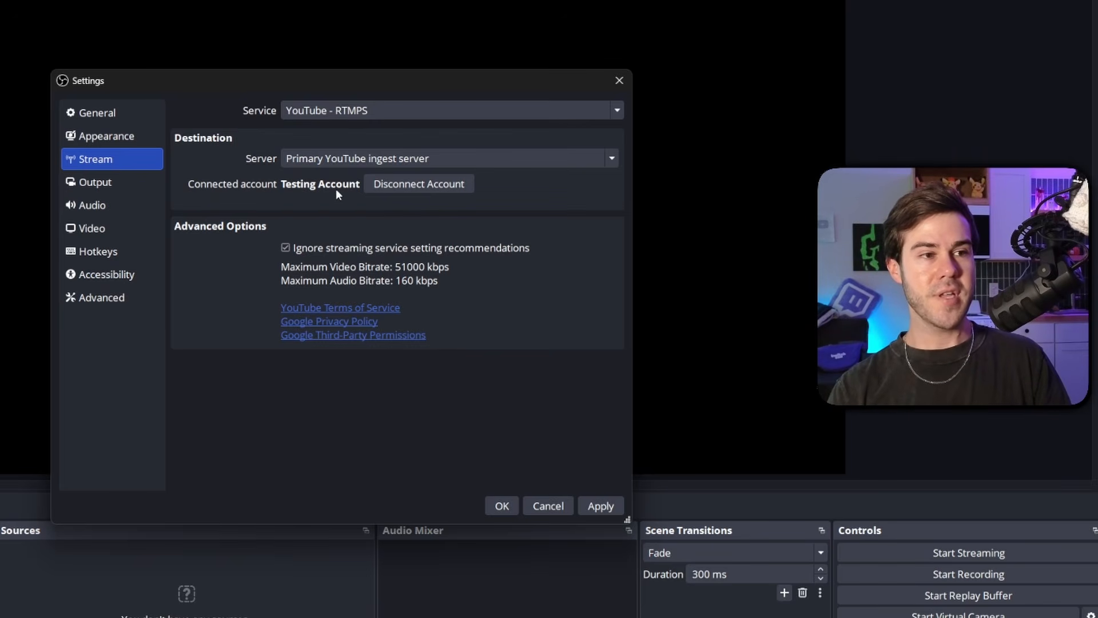
pyautogui.click(613, 512)
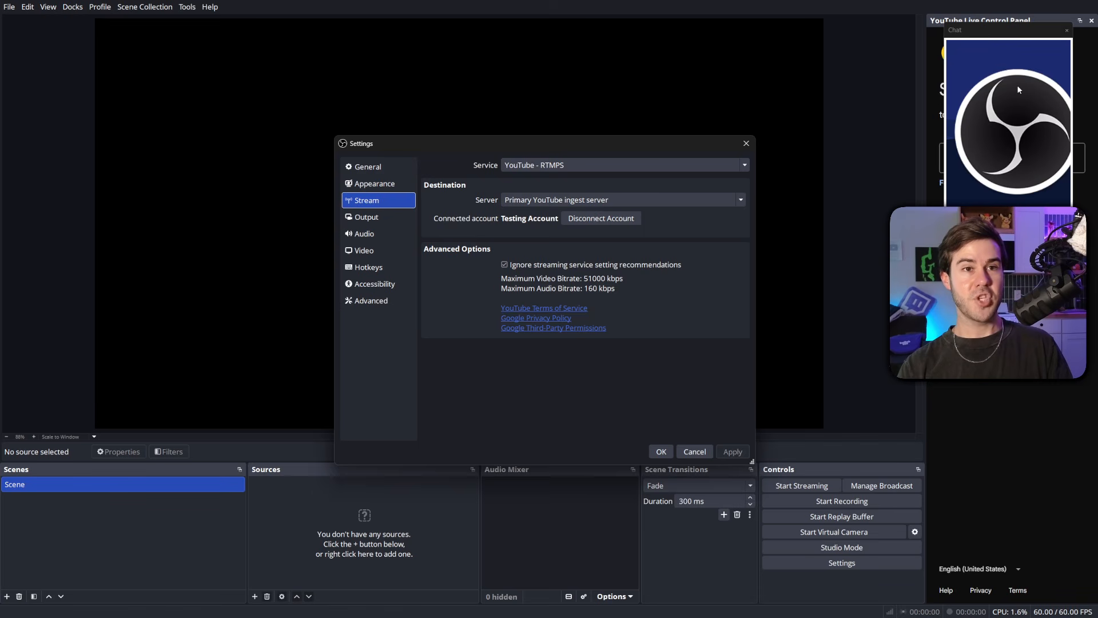
# - Accept the settings and dock the floating YouTube chat window along the left side of the preview
pyautogui.moveTo(1016, 28); pyautogui.dragTo(914, 74)
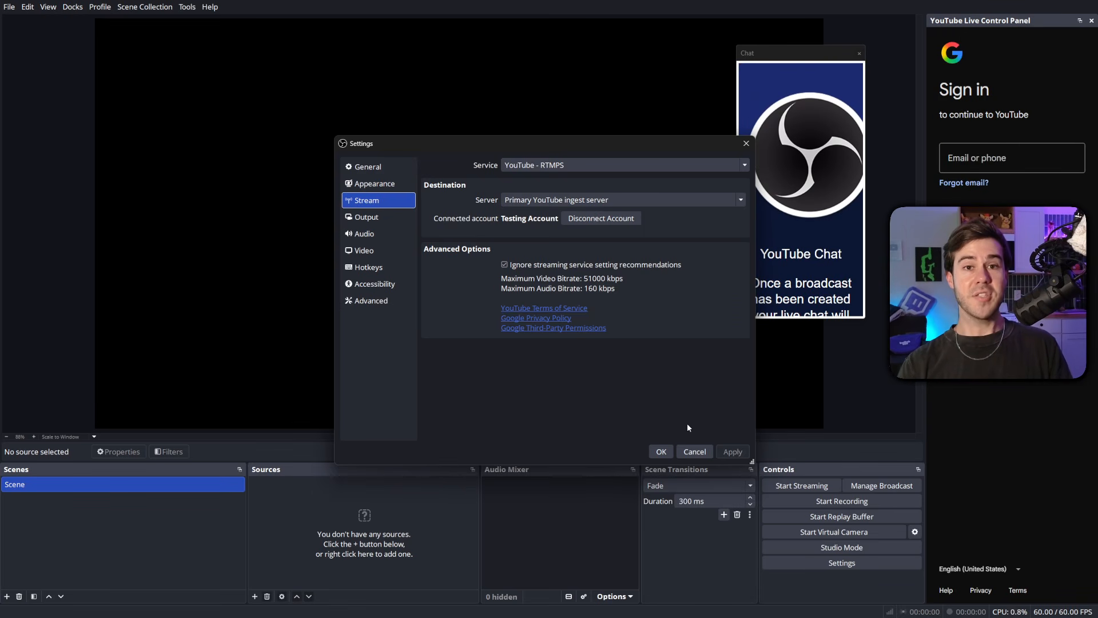
pyautogui.click(661, 453)
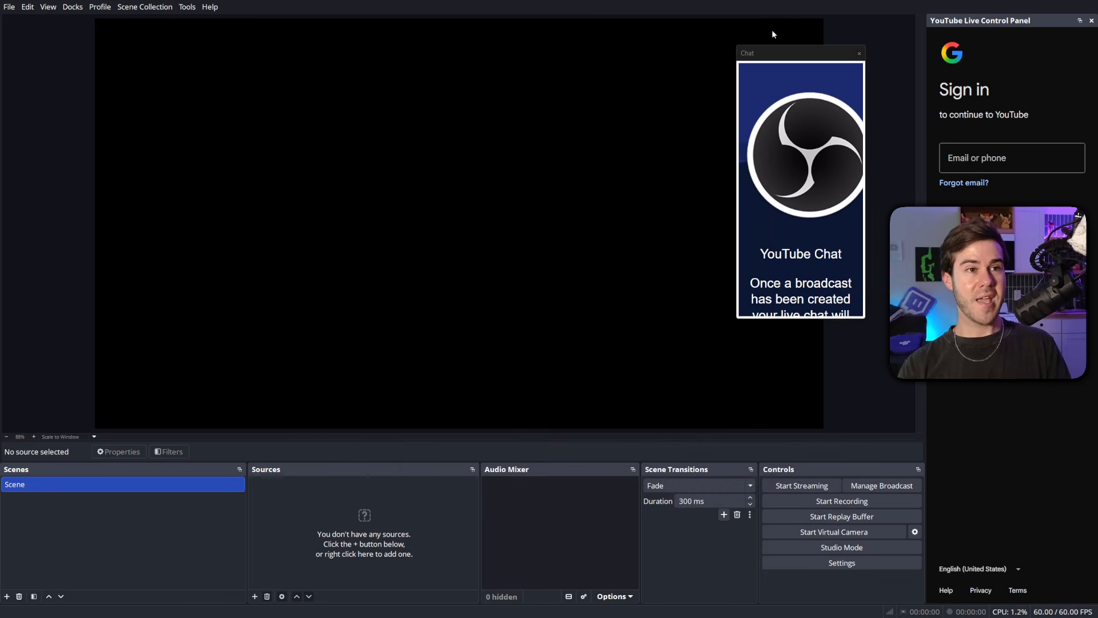
pyautogui.moveTo(801, 52); pyautogui.dragTo(17, 150)
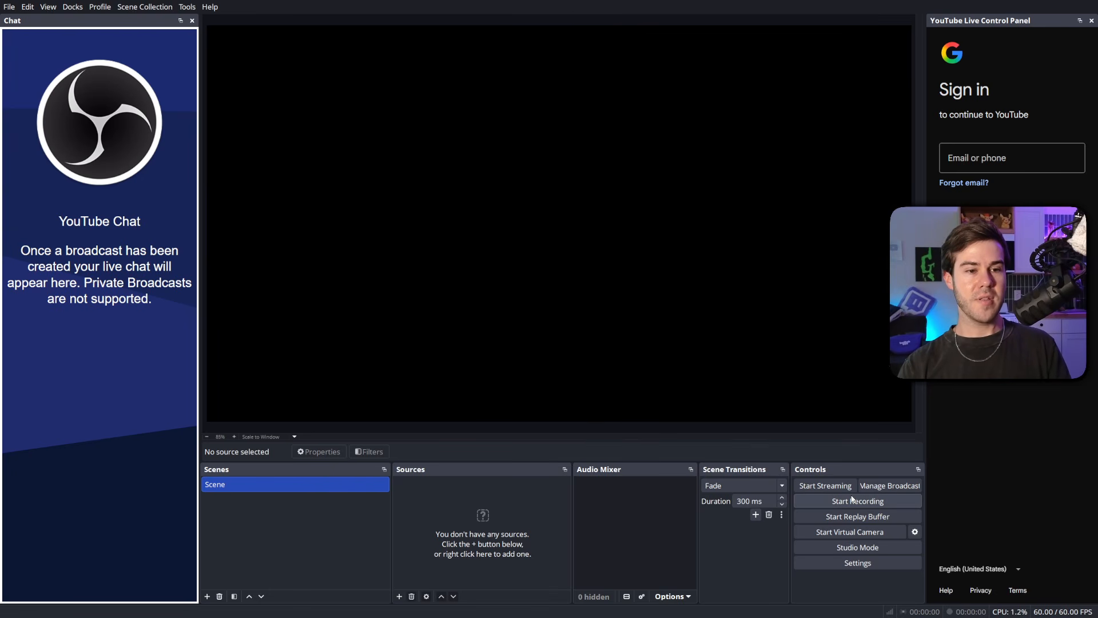
# - Review the existing broadcasts and the options for creating a new broadcast in the YouTube broadcast setup
pyautogui.click(879, 486)
pyautogui.click(508, 167)
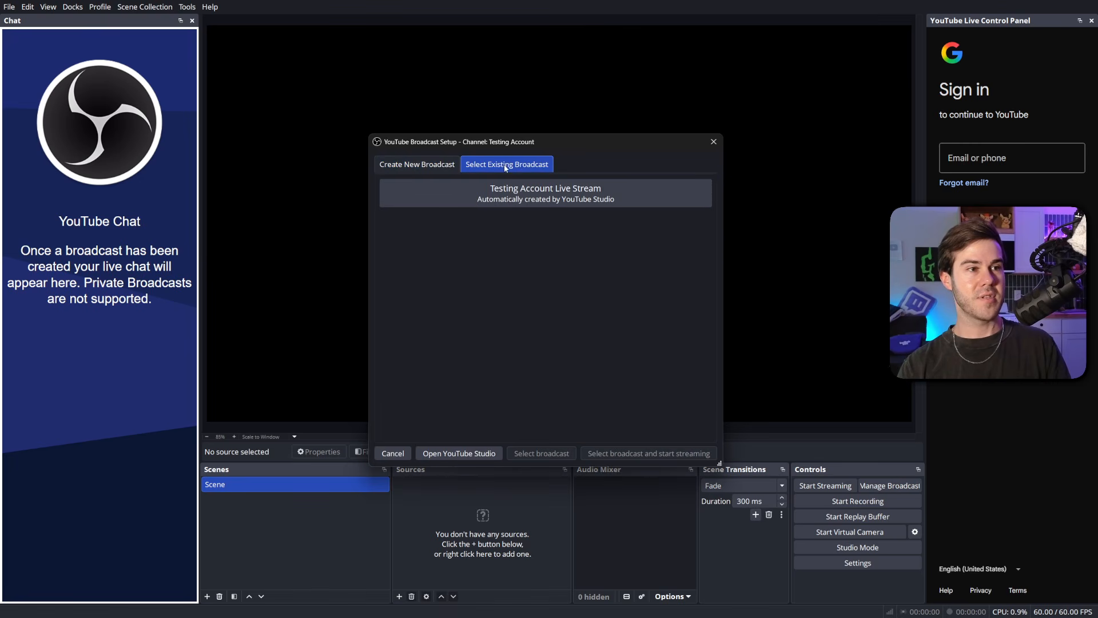
pyautogui.click(405, 166)
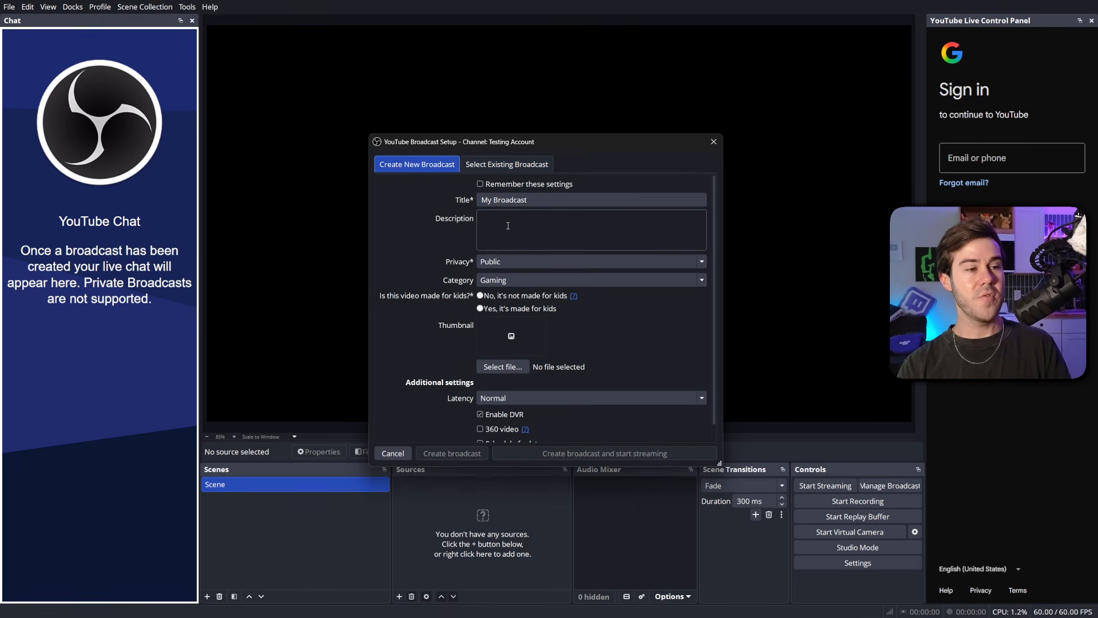
pyautogui.scroll(-1, 434, 269)
pyautogui.scroll(1, 461, 338)
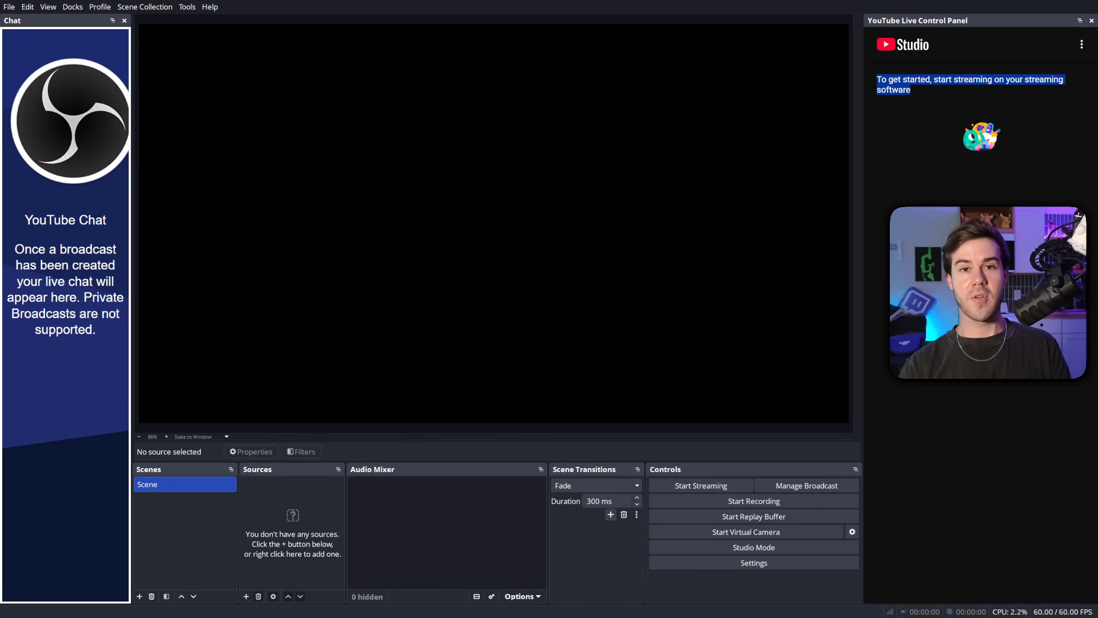
# - Narrow the YouTube Live Control Panel dock and widen the chat dock slightly
pyautogui.moveTo(863, 225)
pyautogui.mouseDown()
pyautogui.moveTo(816, 215)
pyautogui.moveTo(877, 220)
pyautogui.mouseUp()
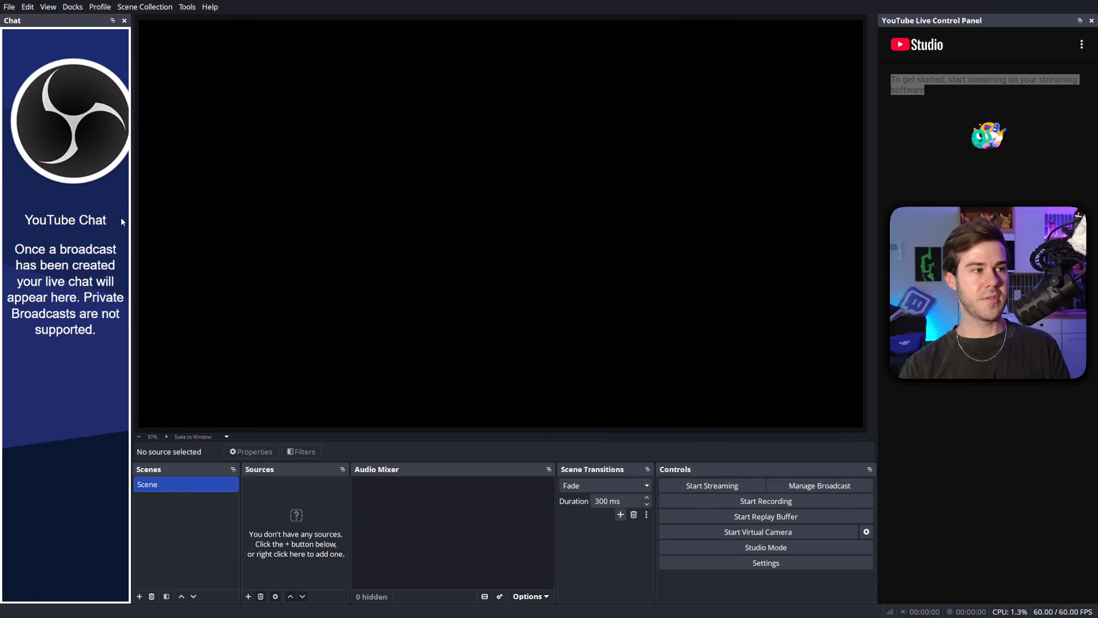
pyautogui.moveTo(132, 221); pyautogui.dragTo(150, 222)
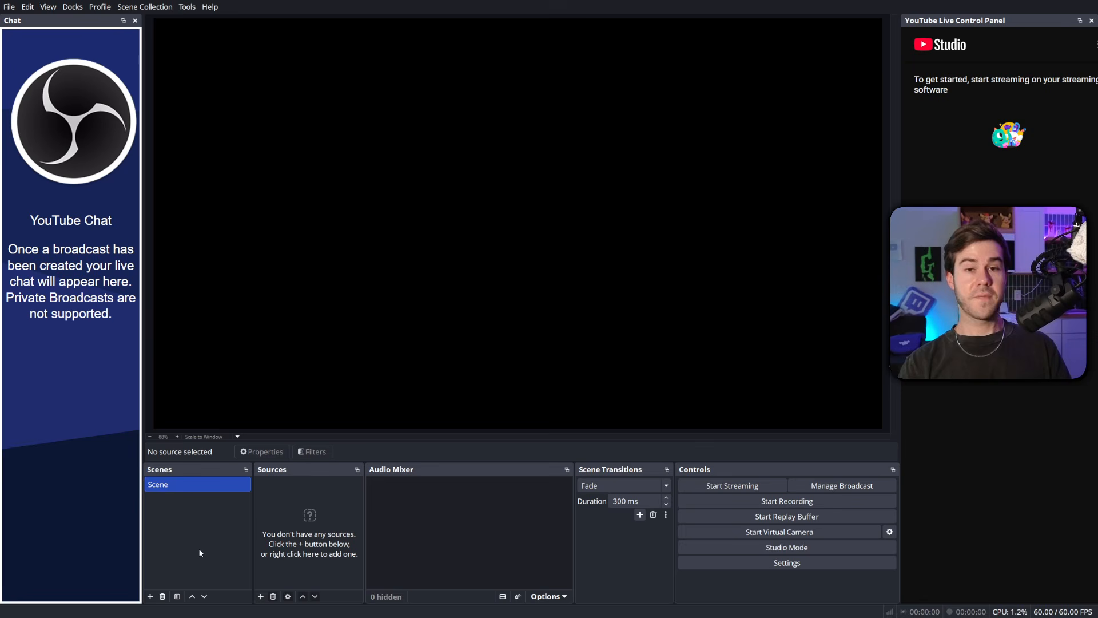
# - Rename the default scene to "Starting Soon"
pyautogui.rightClick(179, 489)
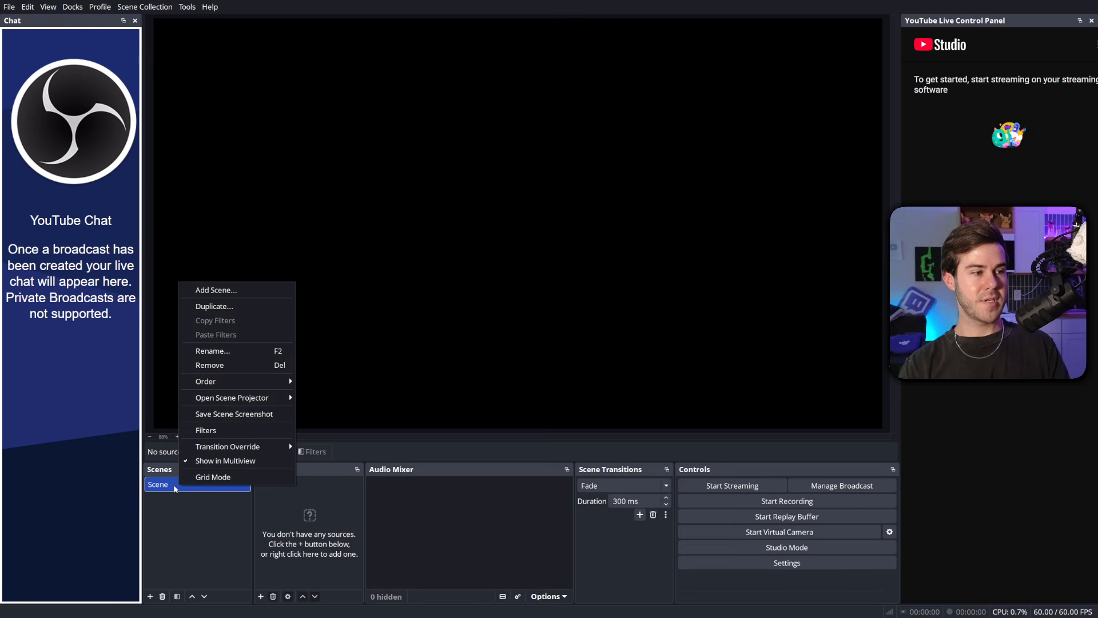
pyautogui.click(213, 350)
pyautogui.write('Starting Soon')
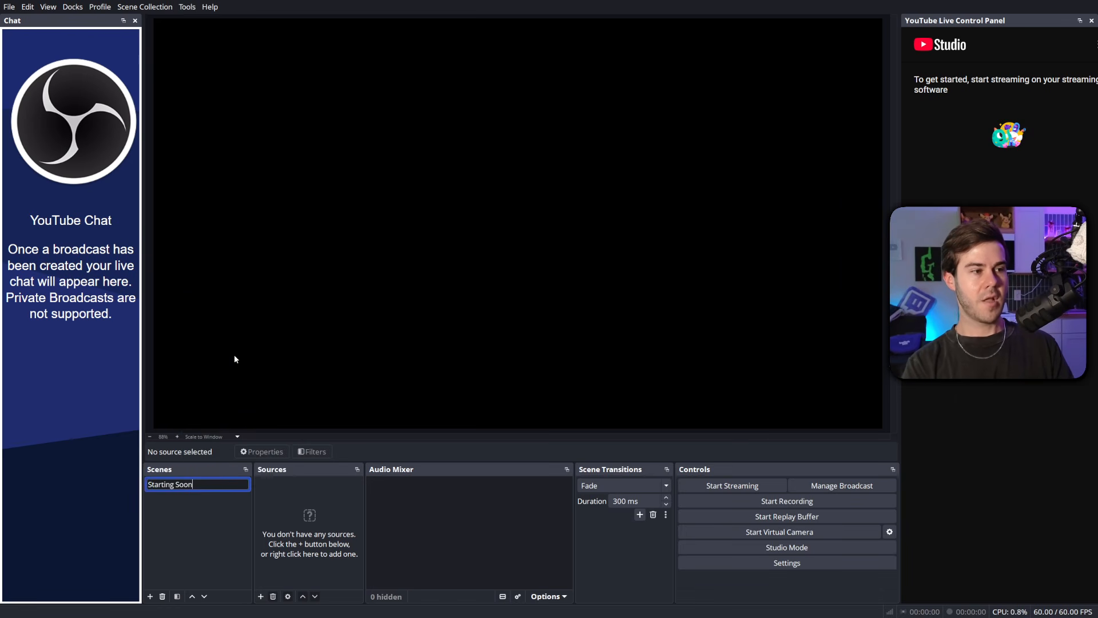
pyautogui.press('Return')
# - Add a new Image source to the Starting Soon scene using Starting Soon Screen from the Streamer Starter Pack's Screens folder
pyautogui.click(260, 596)
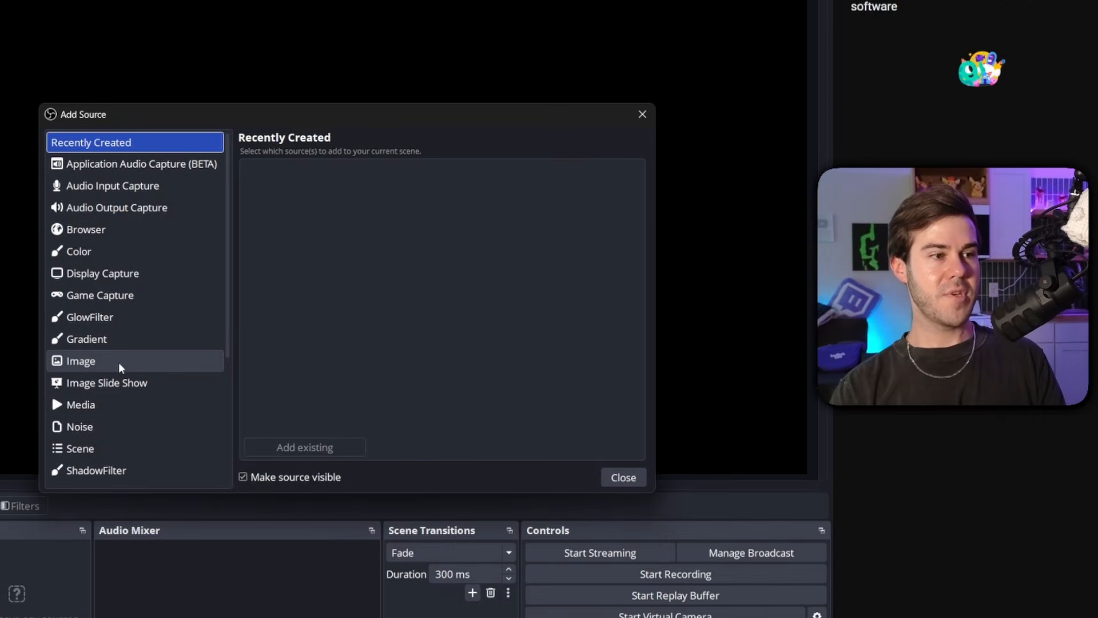
pyautogui.click(119, 362)
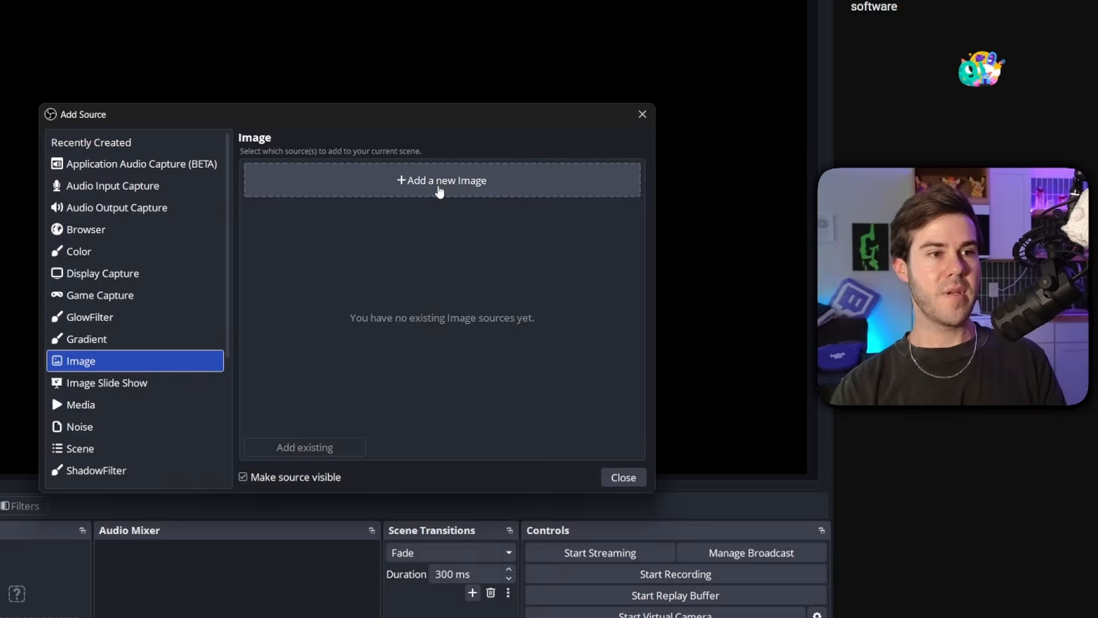
pyautogui.click(436, 189)
pyautogui.click(532, 301)
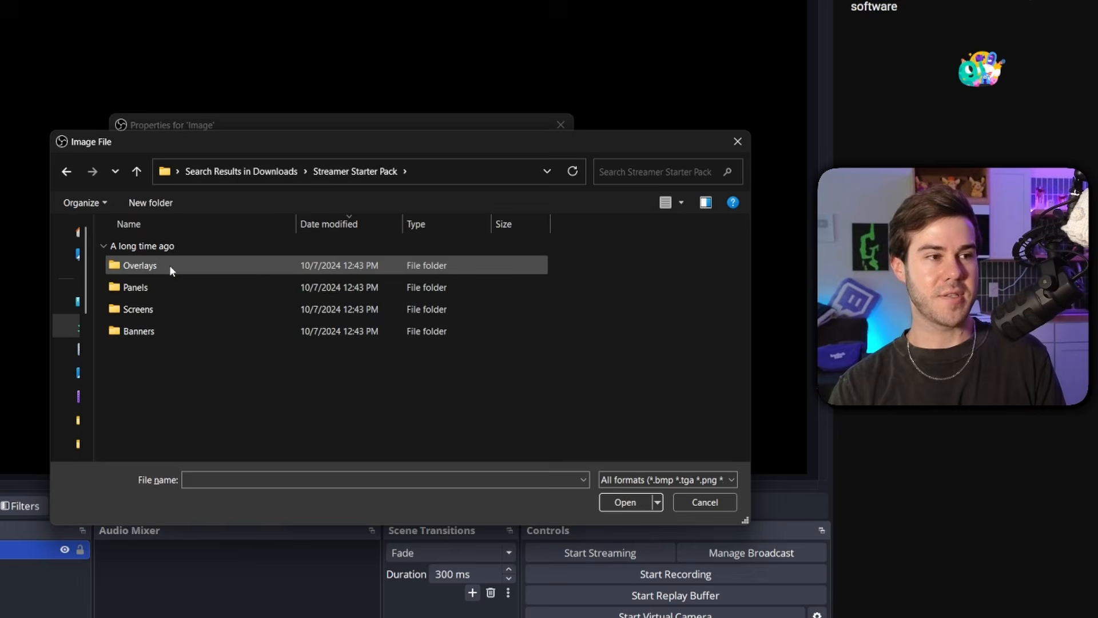
pyautogui.doubleClick(177, 308)
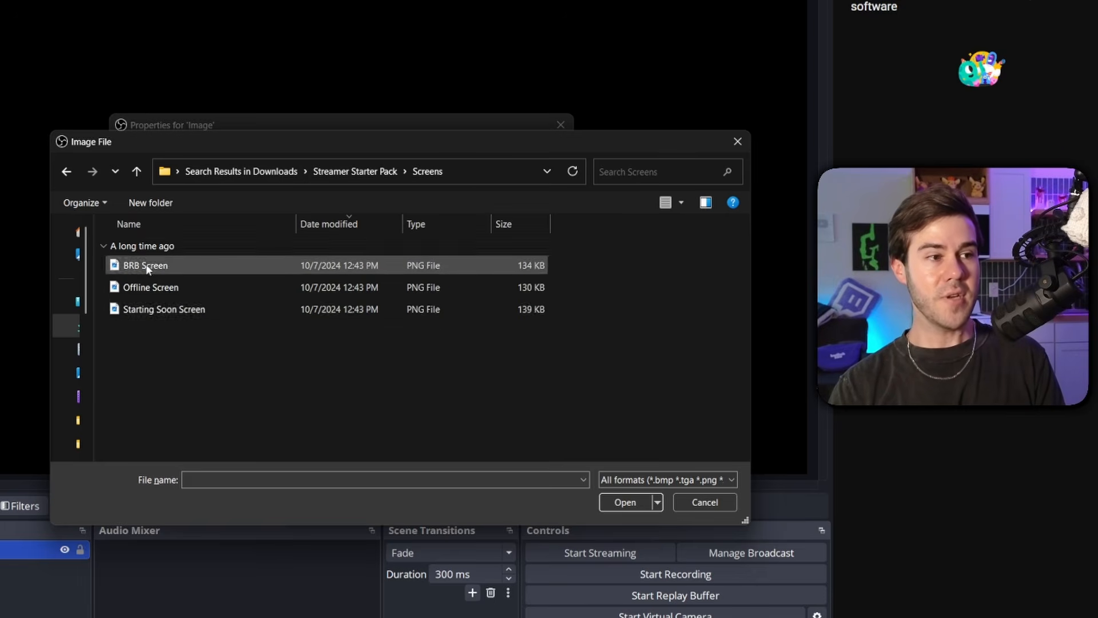
pyautogui.doubleClick(179, 310)
pyautogui.click(493, 462)
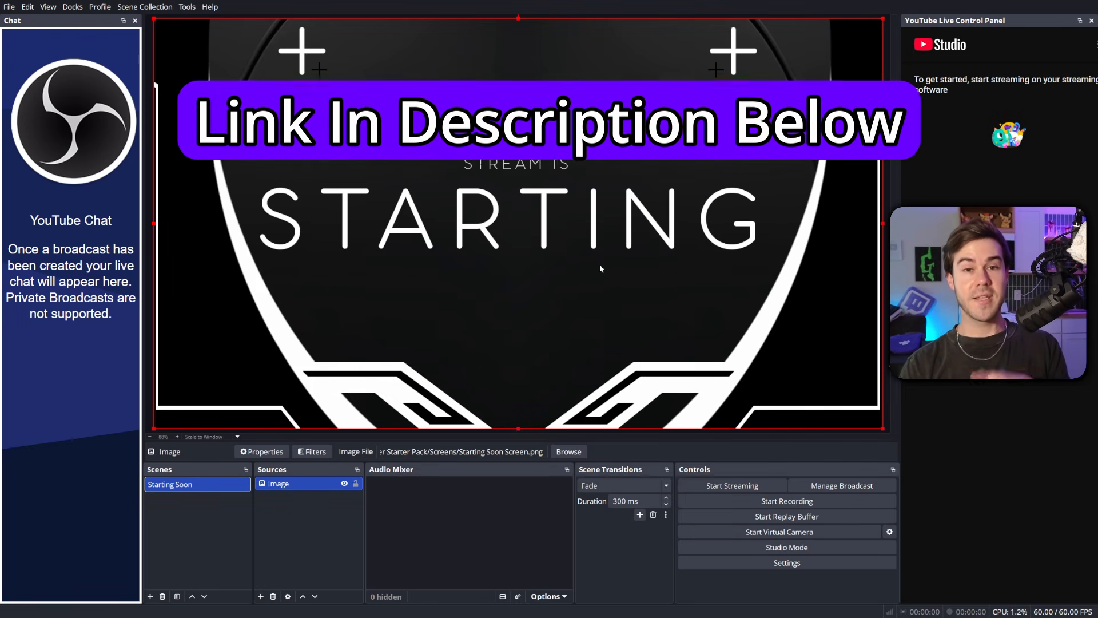
# - Create a new scene named "IRL"
pyautogui.click(150, 596)
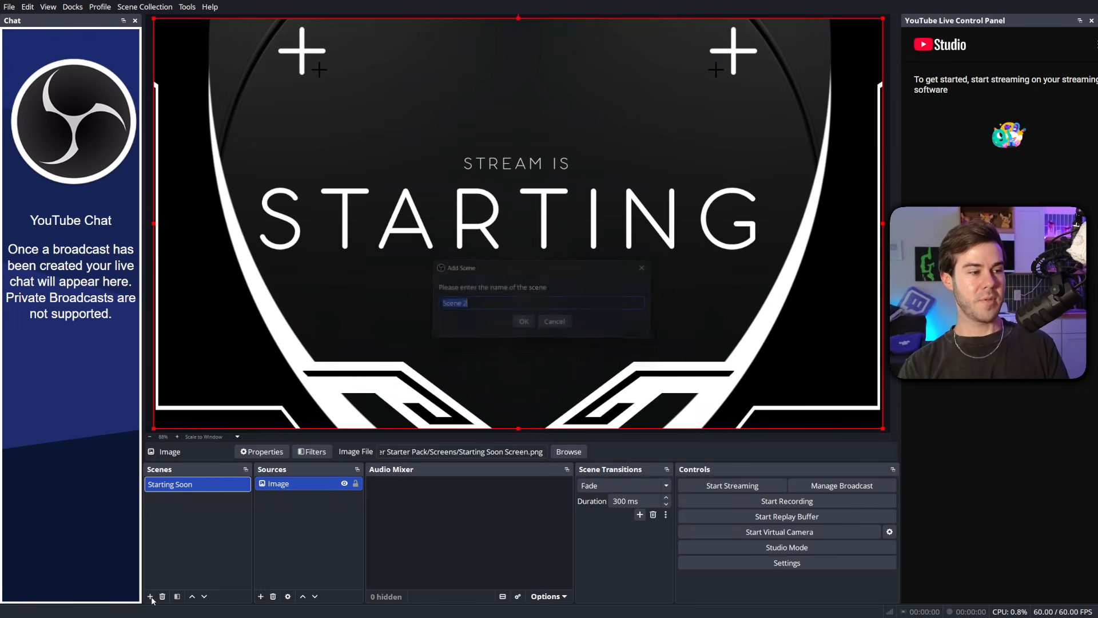
pyautogui.write('IRL')
pyautogui.press('Return')
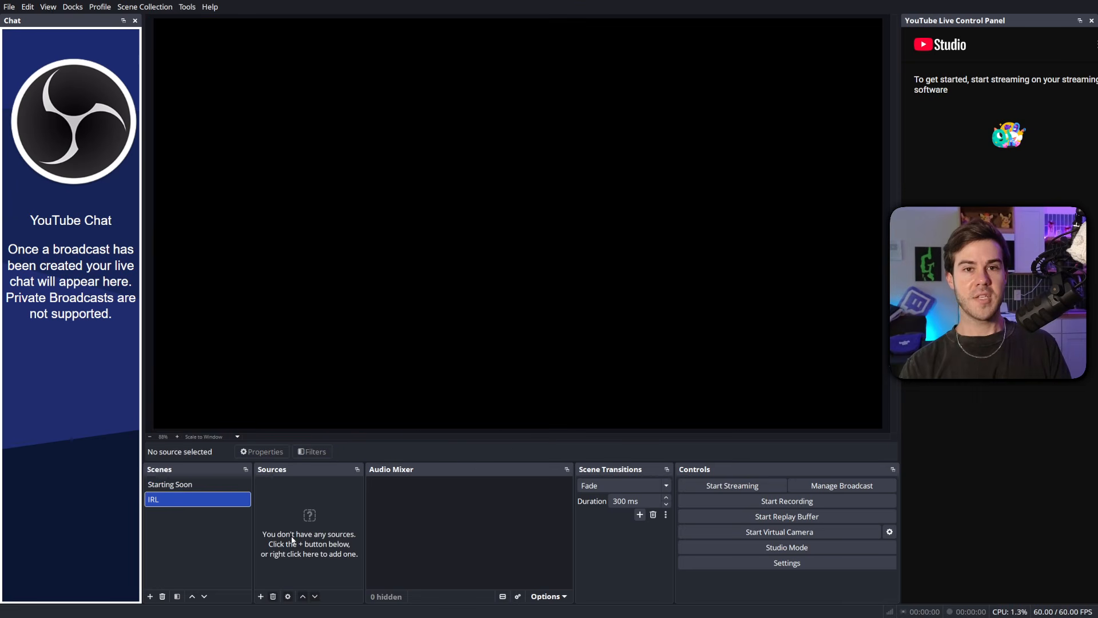
# - Add a new Video Capture Device source to the IRL scene with OBSBOT Meet SE StreamCamera as its device
pyautogui.click(261, 596)
pyautogui.scroll(-3, 408, 345)
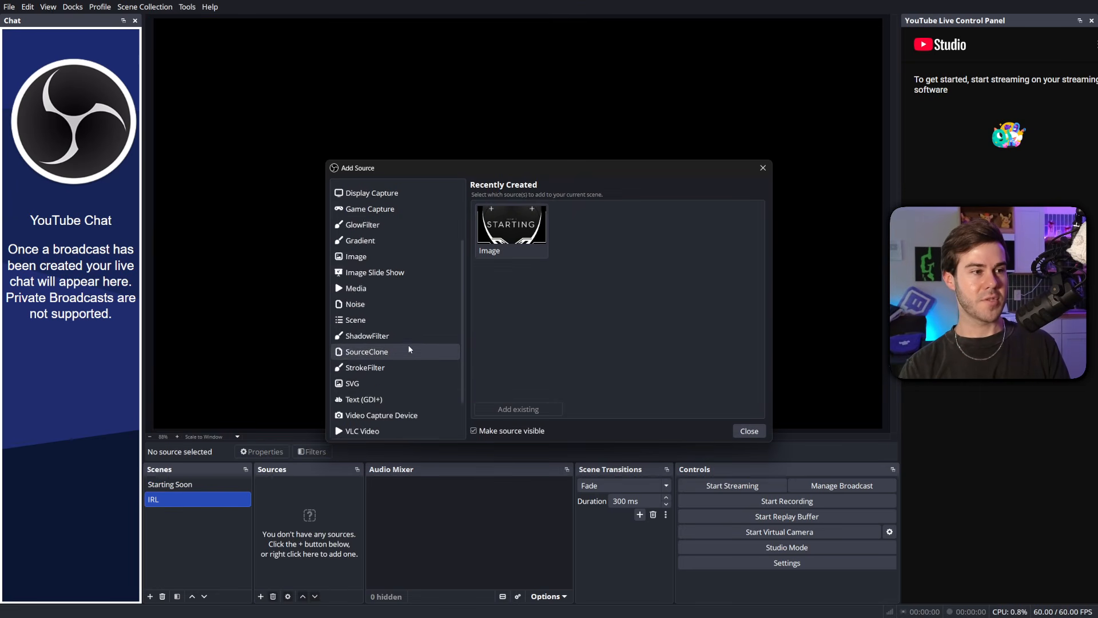
pyautogui.click(395, 366)
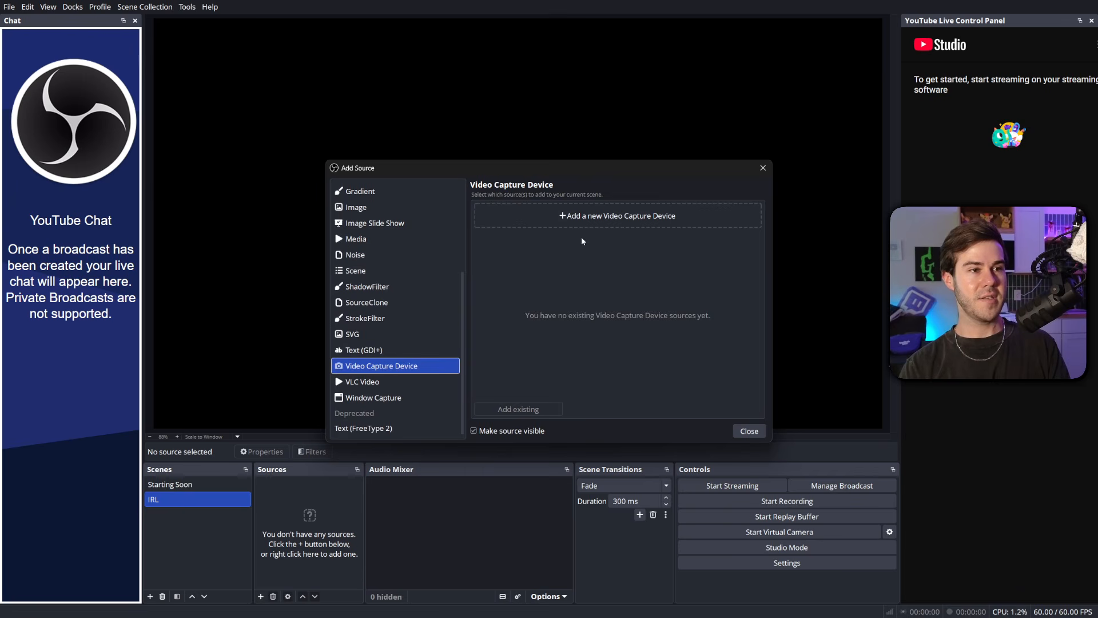
pyautogui.click(598, 218)
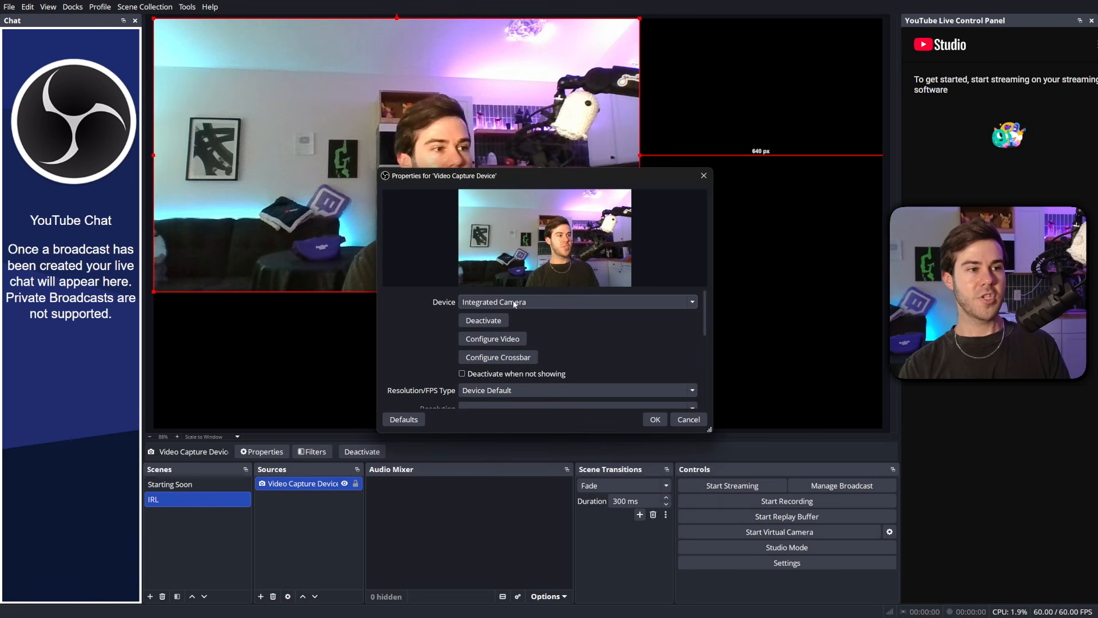
pyautogui.click(561, 302)
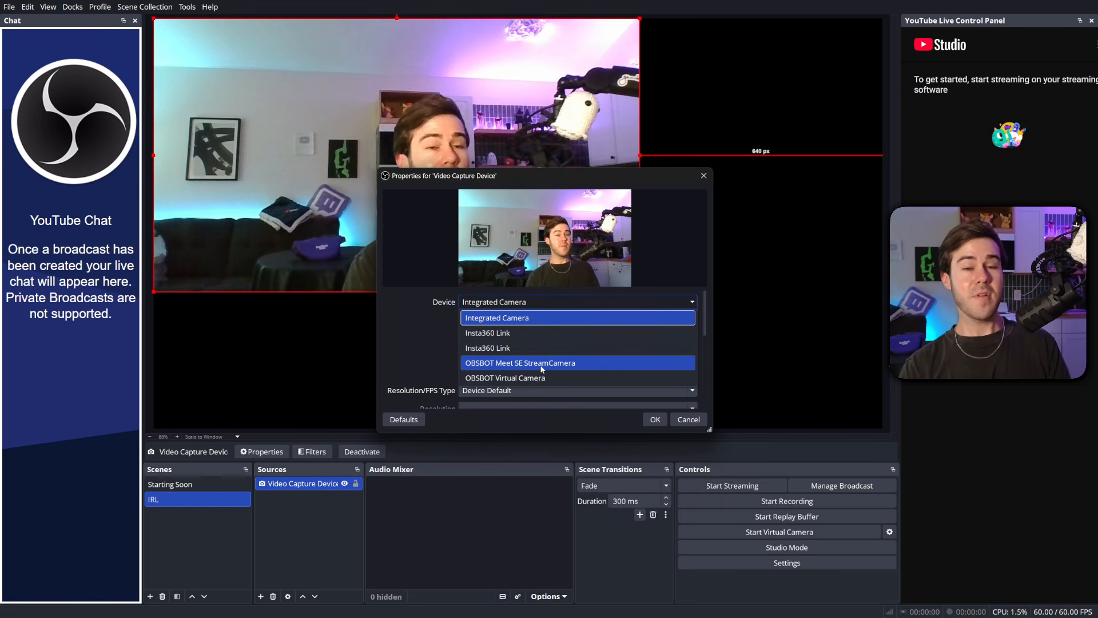
pyautogui.click(486, 365)
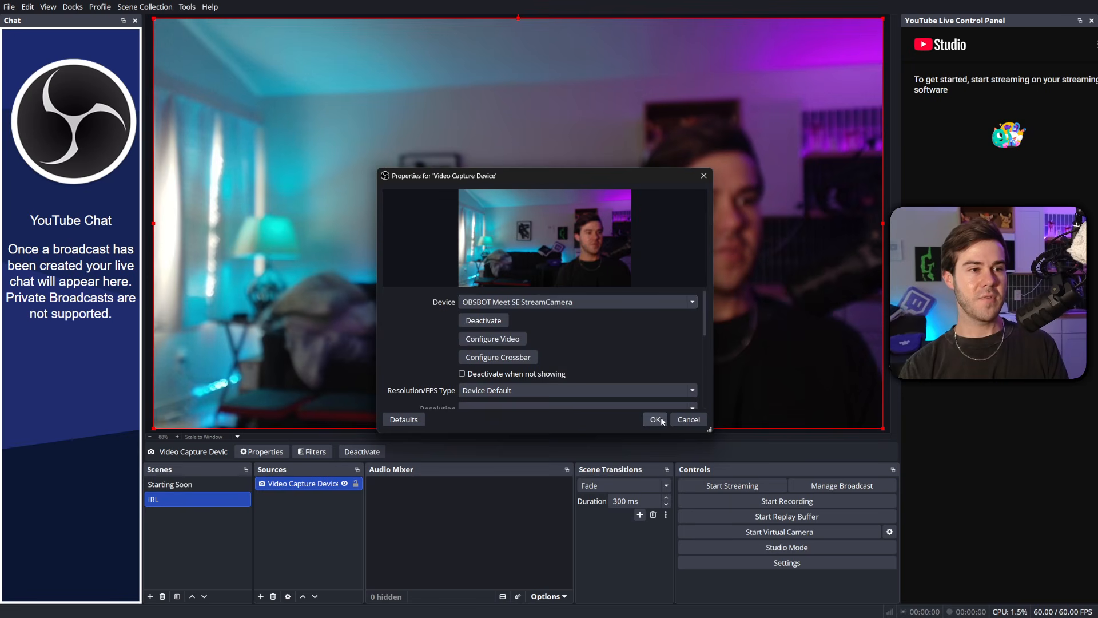
pyautogui.click(655, 420)
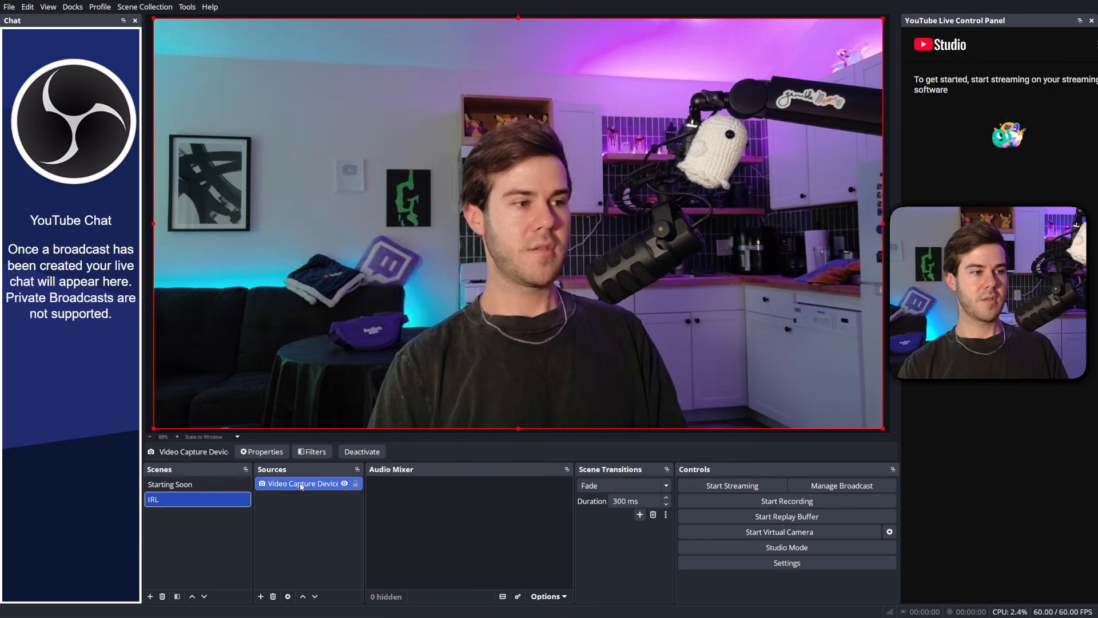
# - Rename the video capture source to "OBSBOT MEET SE"
pyautogui.rightClick(301, 486)
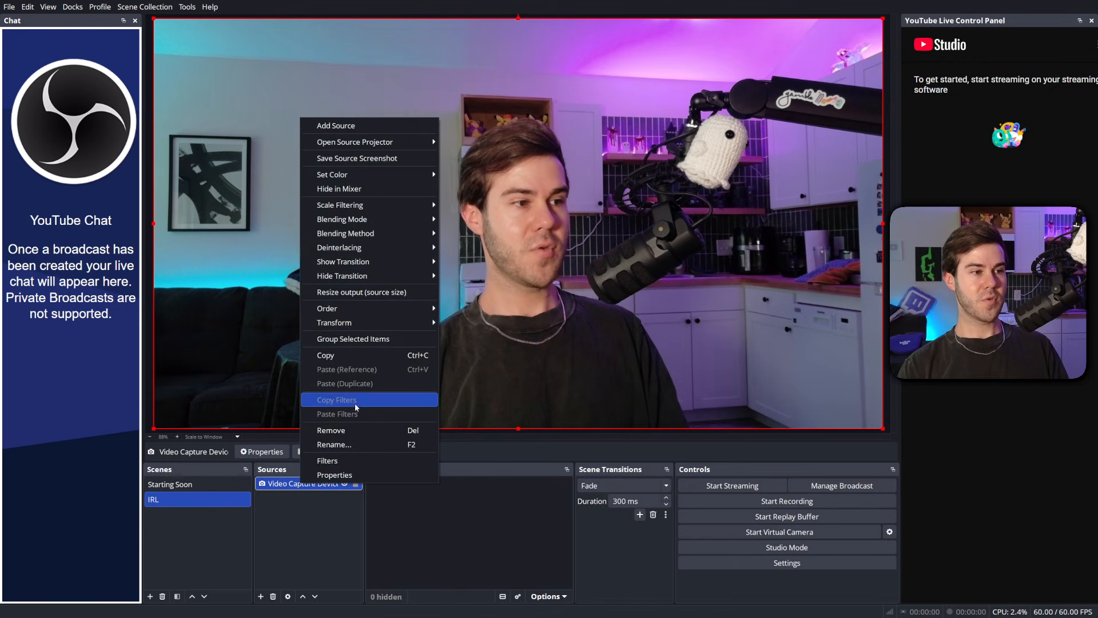
pyautogui.click(350, 445)
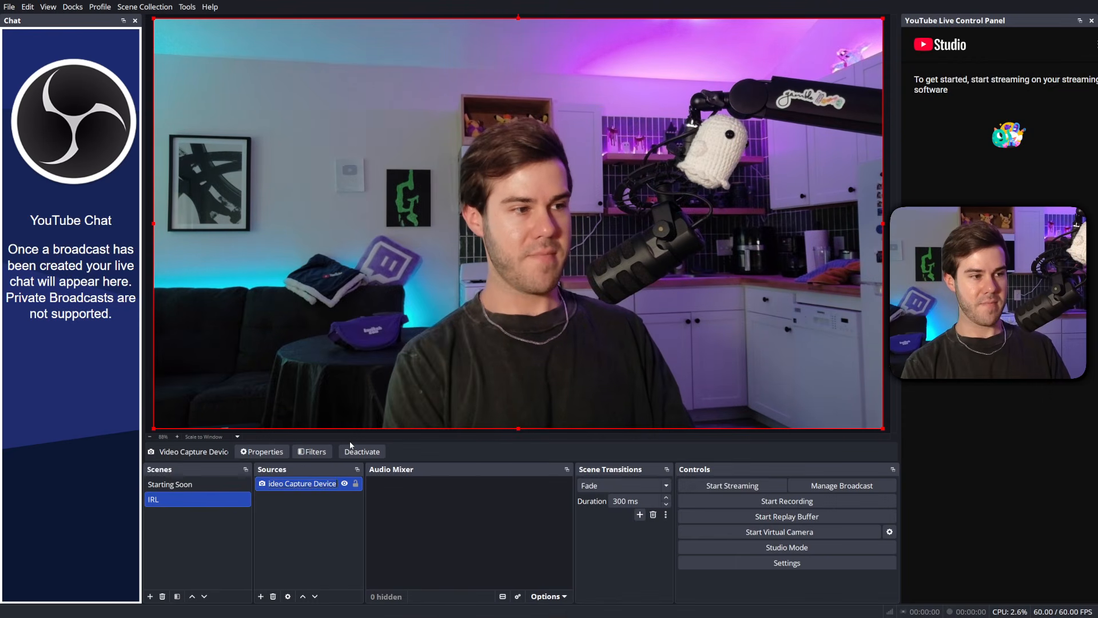
pyautogui.write('OBSBOT MEET SE')
pyautogui.press('Return')
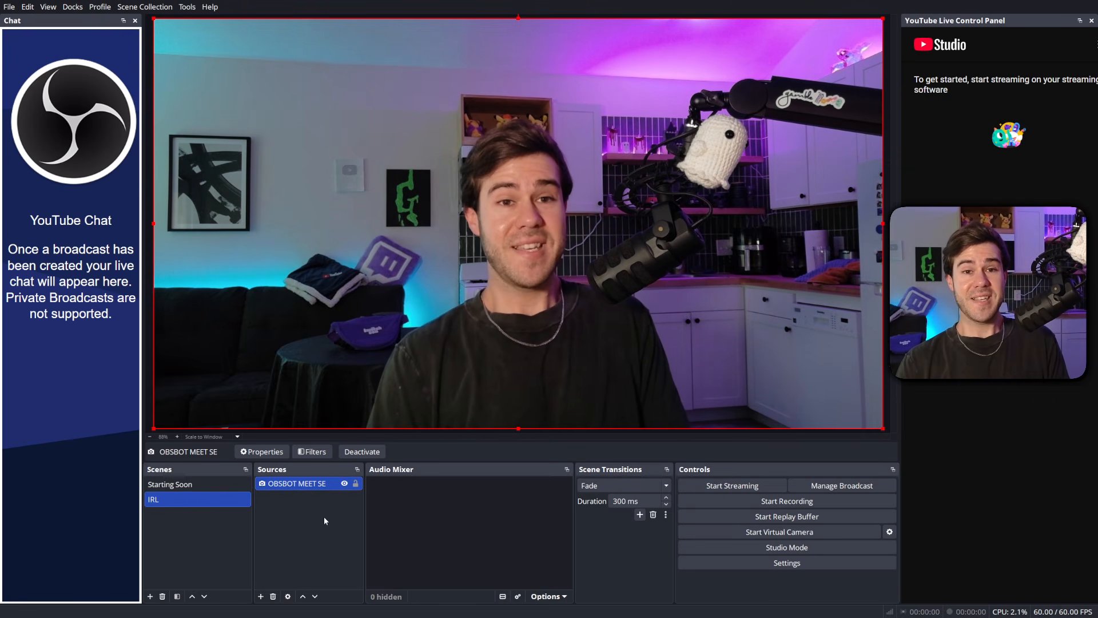
# - Create a new scene named "Gaming"
pyautogui.click(150, 596)
pyautogui.write('Gaming')
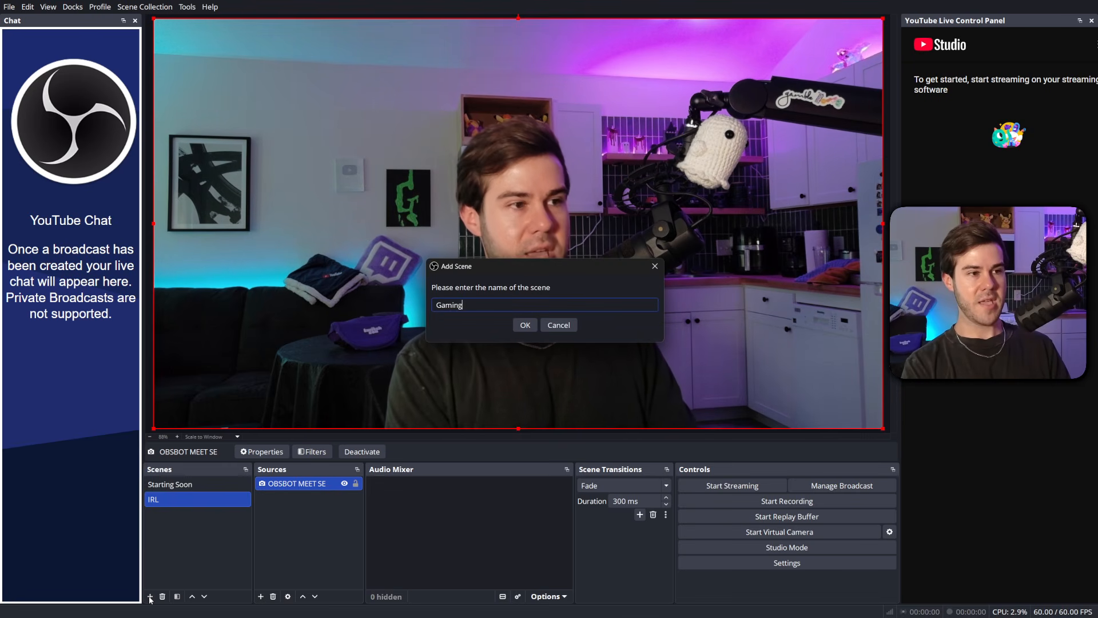
pyautogui.press('Return')
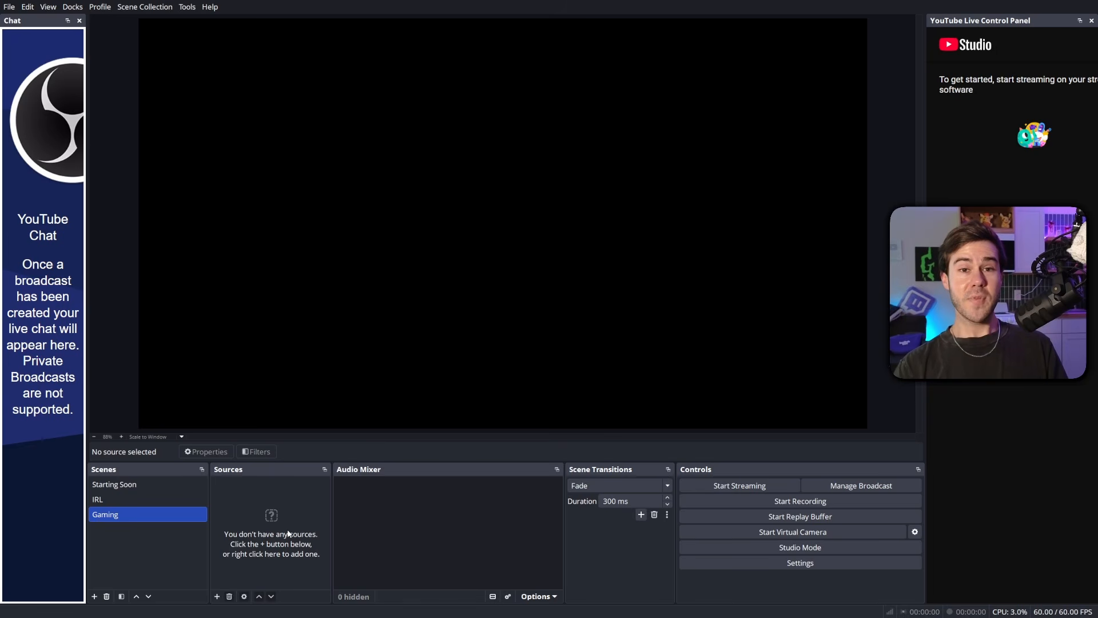
# - Compare the display, game and window capture source types and add a new Game Capture source to the Gaming scene
pyautogui.click(217, 597)
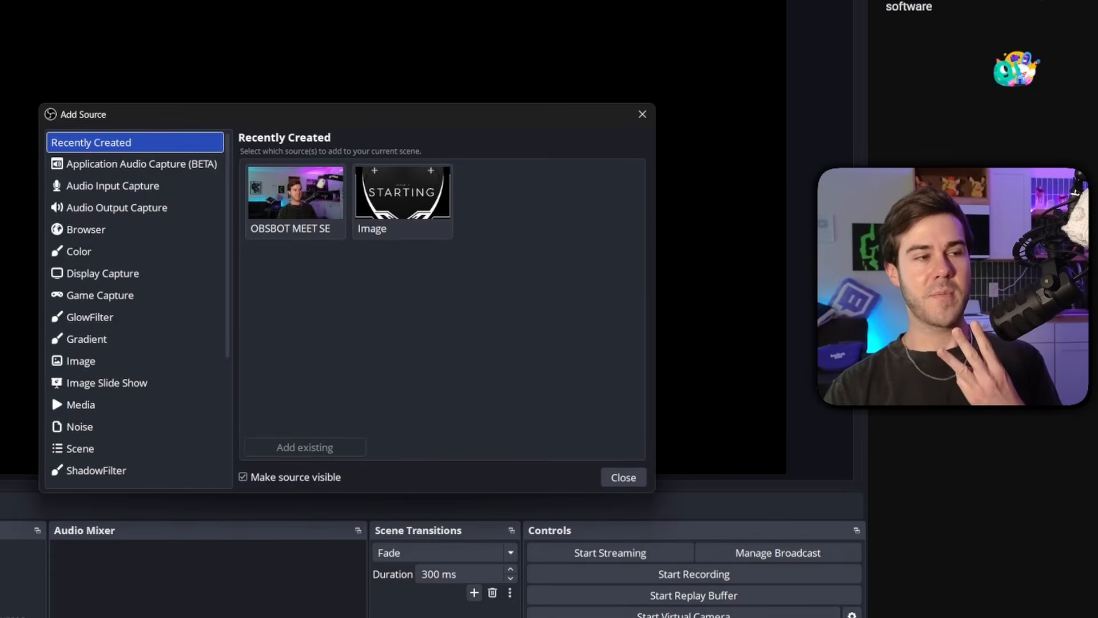
pyautogui.click(123, 275)
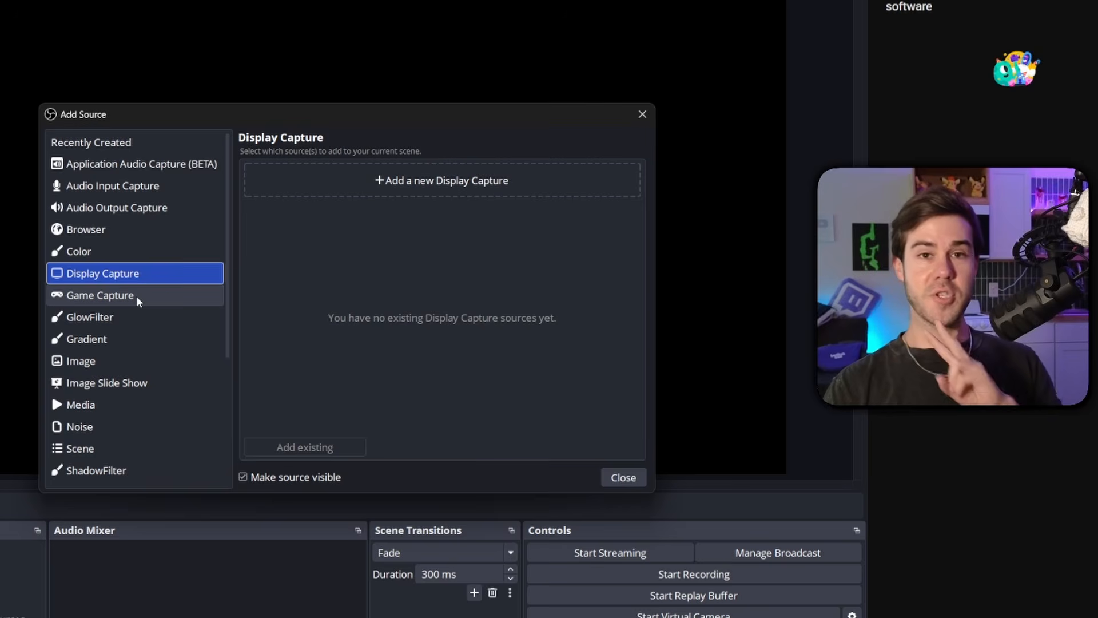
pyautogui.click(120, 297)
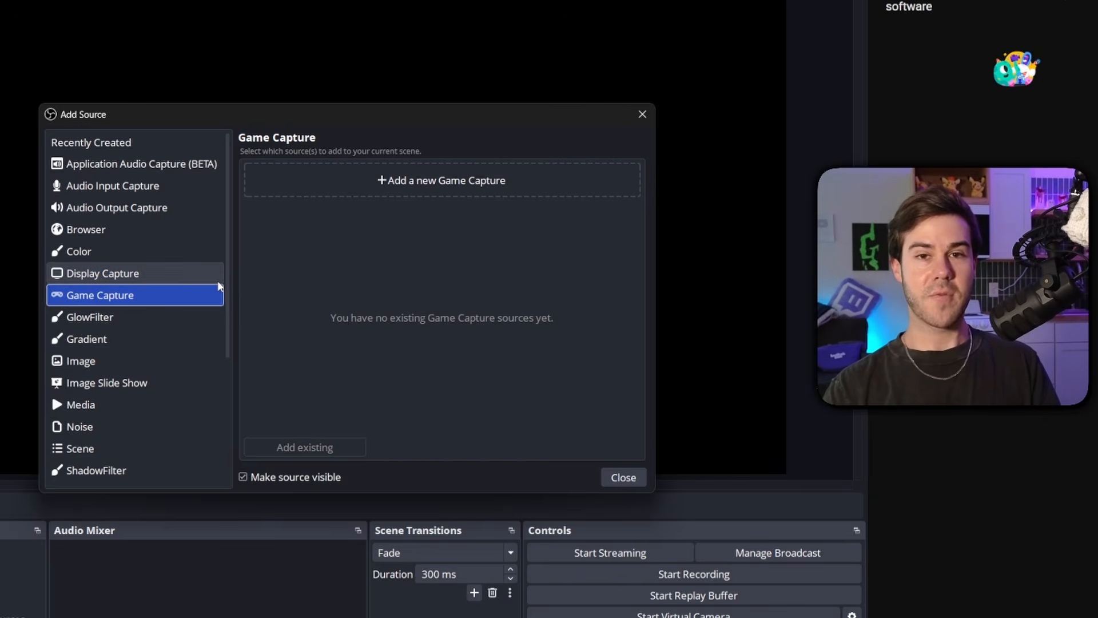
pyautogui.scroll(-3, 187, 313)
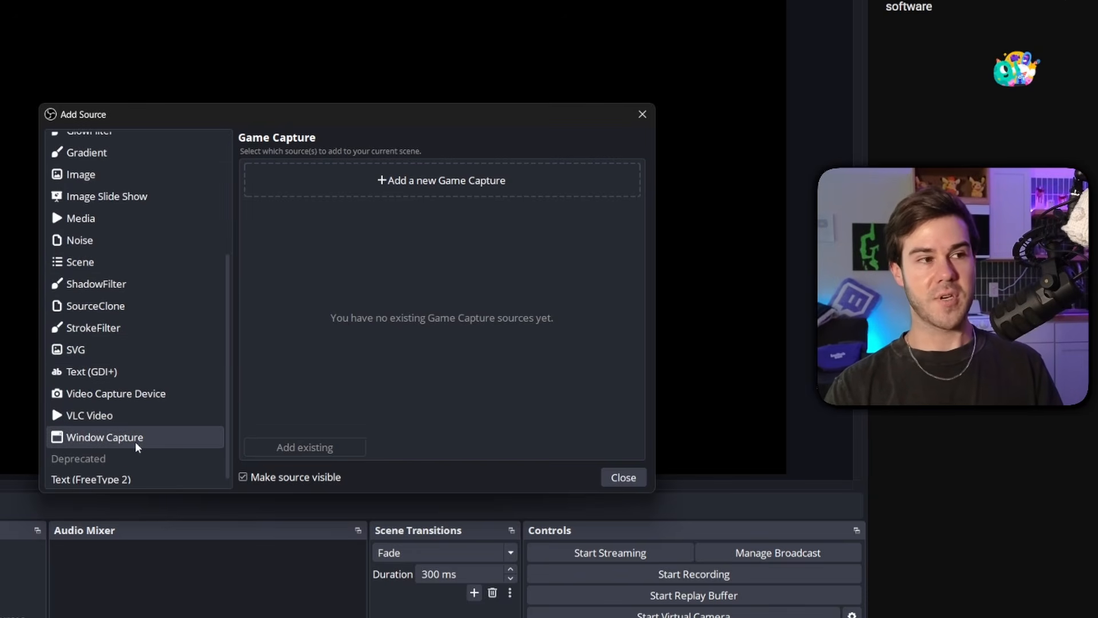
pyautogui.scroll(2, 135, 442)
pyautogui.scroll(-2, 135, 442)
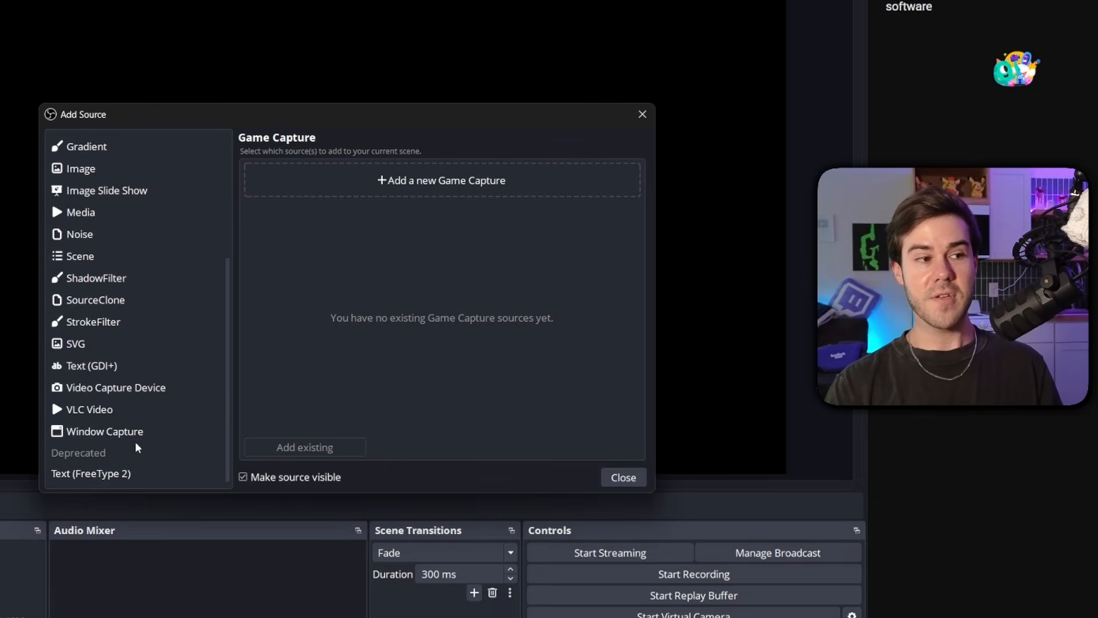
pyautogui.click(142, 437)
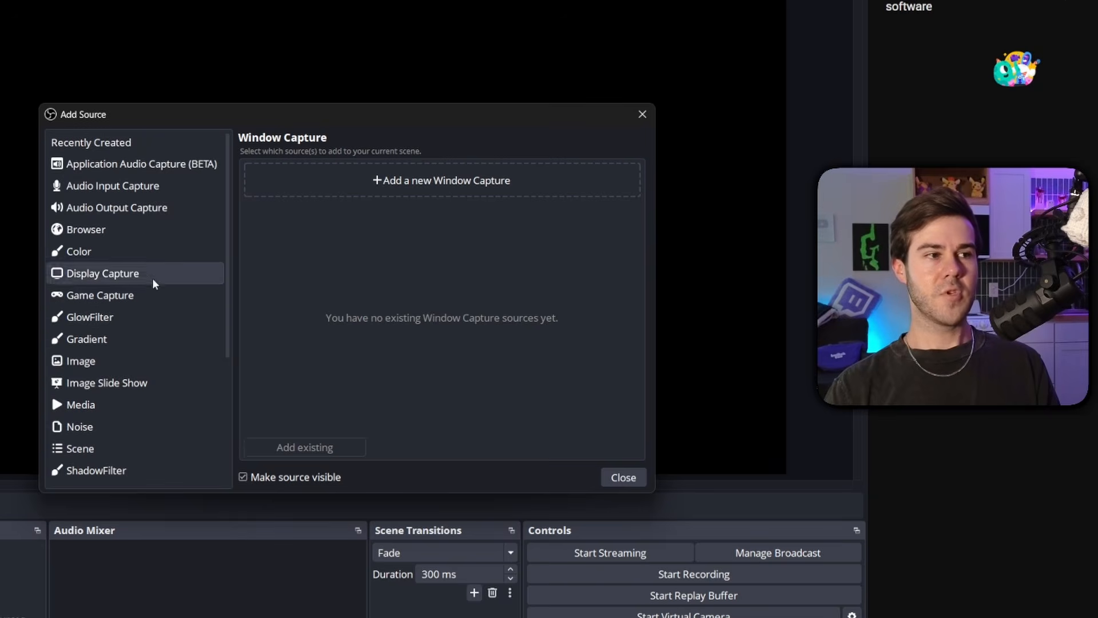
pyautogui.click(131, 301)
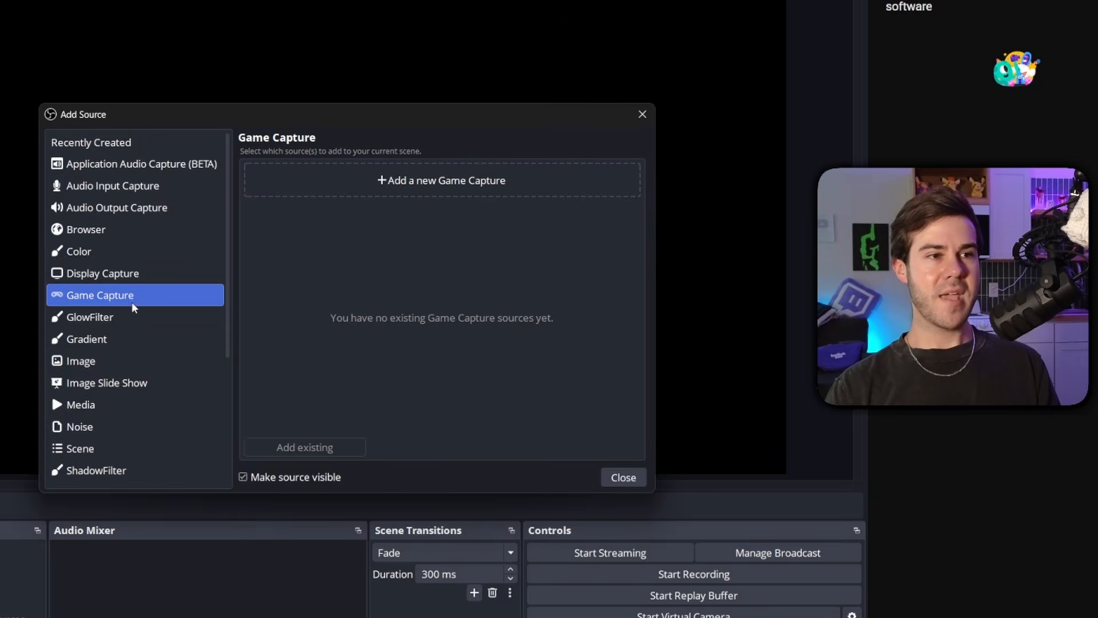
pyautogui.click(431, 182)
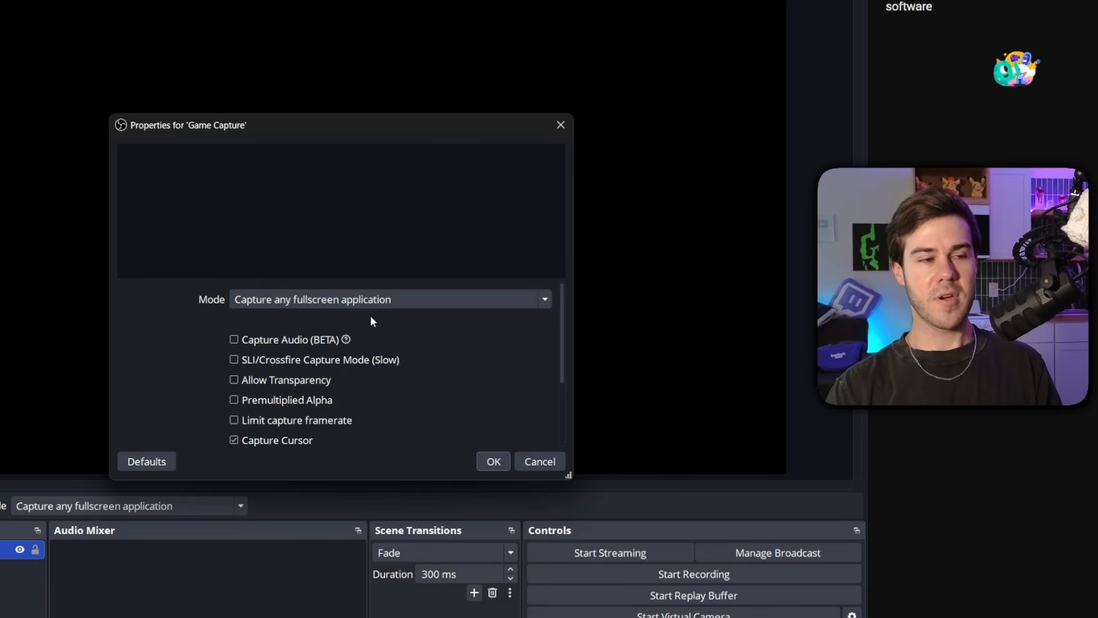
# - Set the game capture mode to Capture specific window with Gamble With Your Friends as the captured window
pyautogui.click(293, 304)
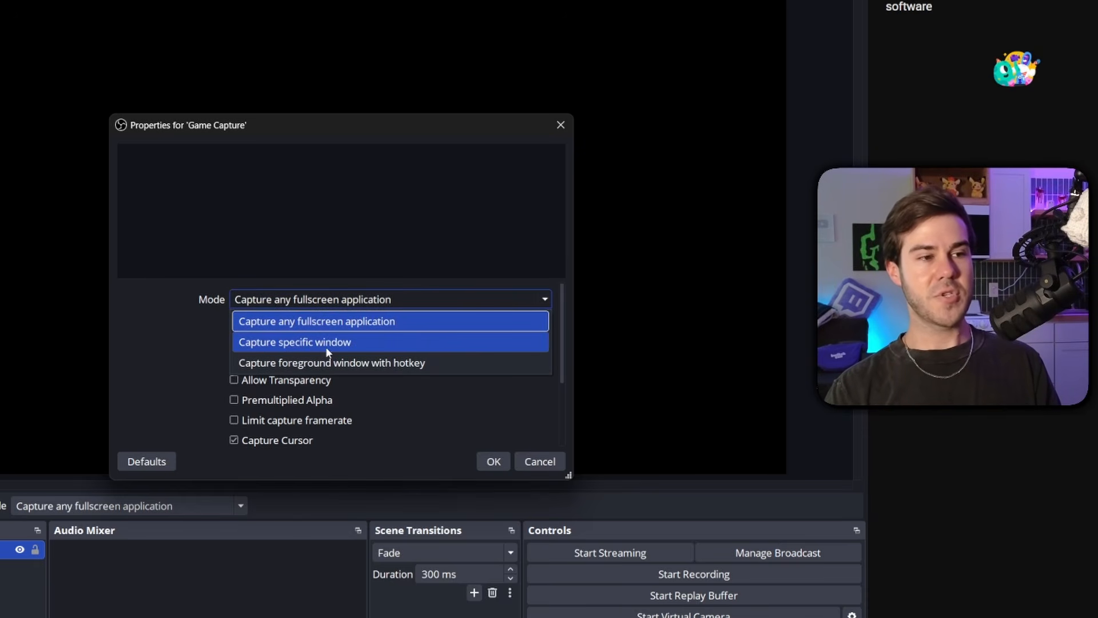
pyautogui.click(341, 342)
pyautogui.click(309, 324)
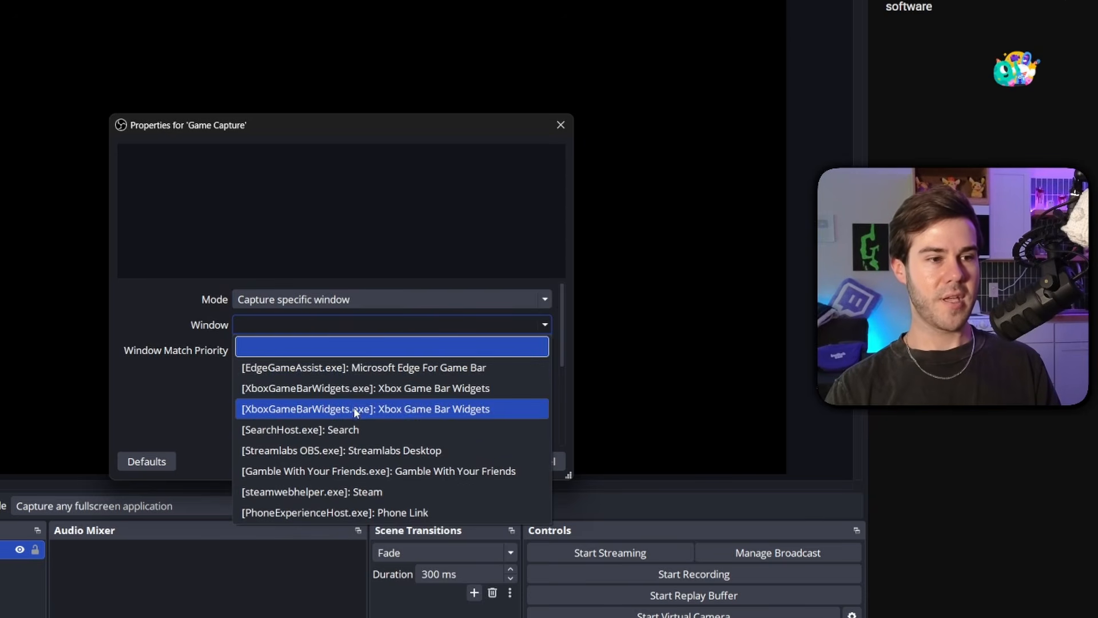
pyautogui.click(356, 470)
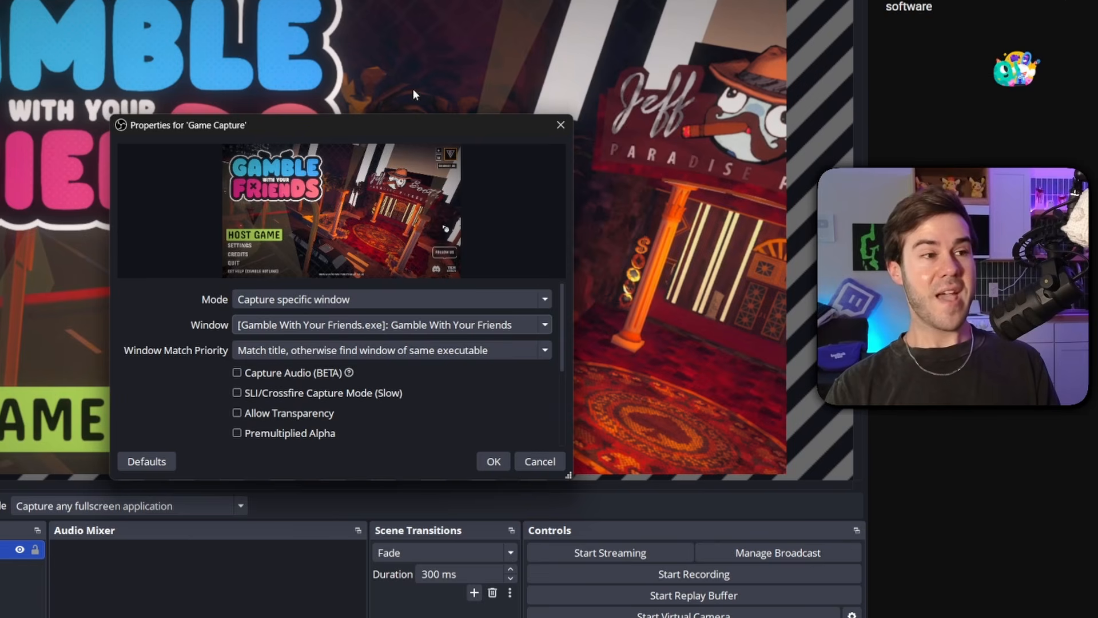
pyautogui.click(493, 462)
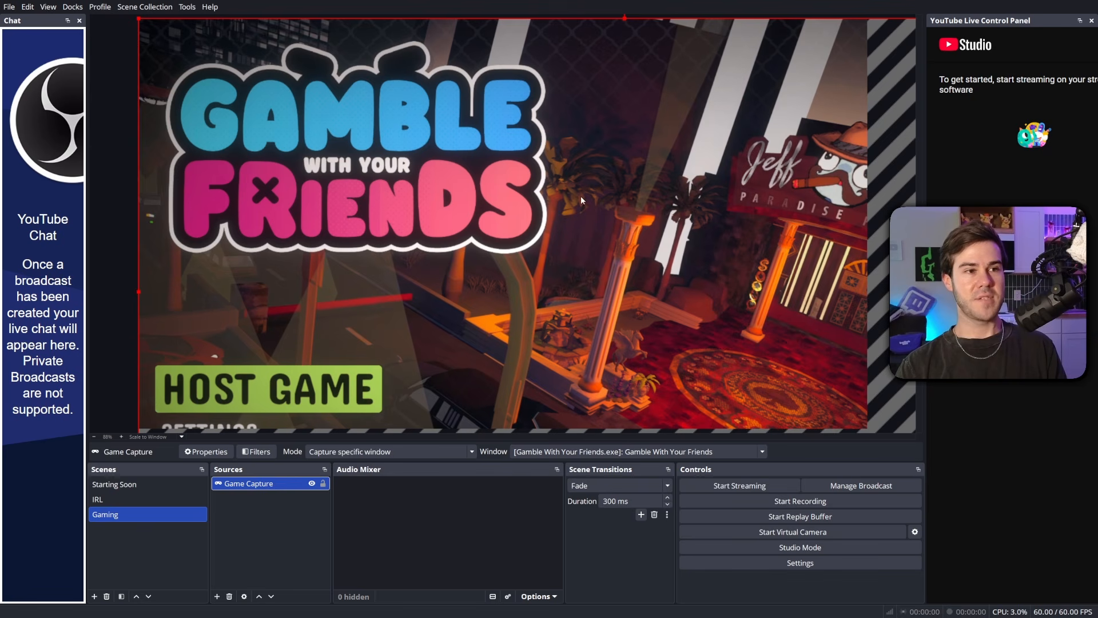
# - Fit the game capture source to the screen
pyautogui.rightClick(459, 154)
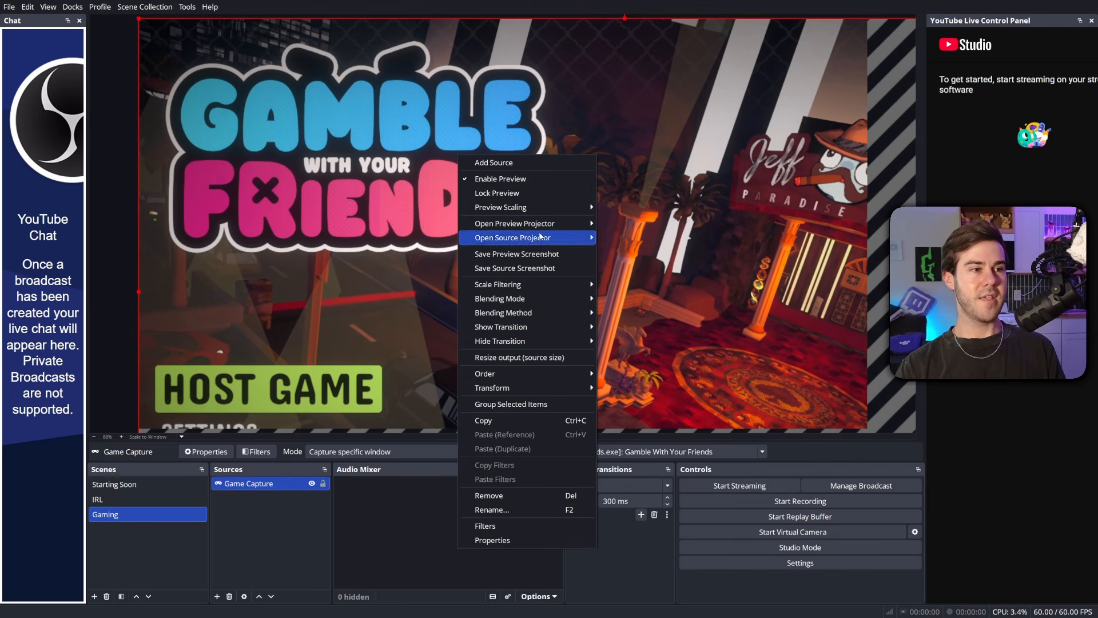
pyautogui.moveTo(510, 389)
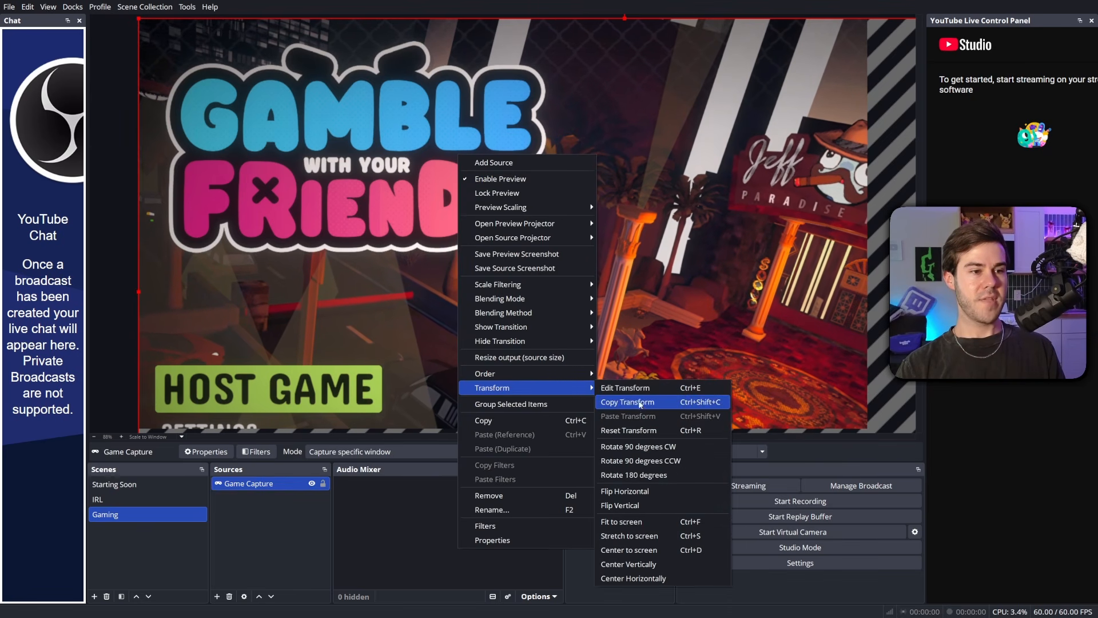
pyautogui.click(641, 522)
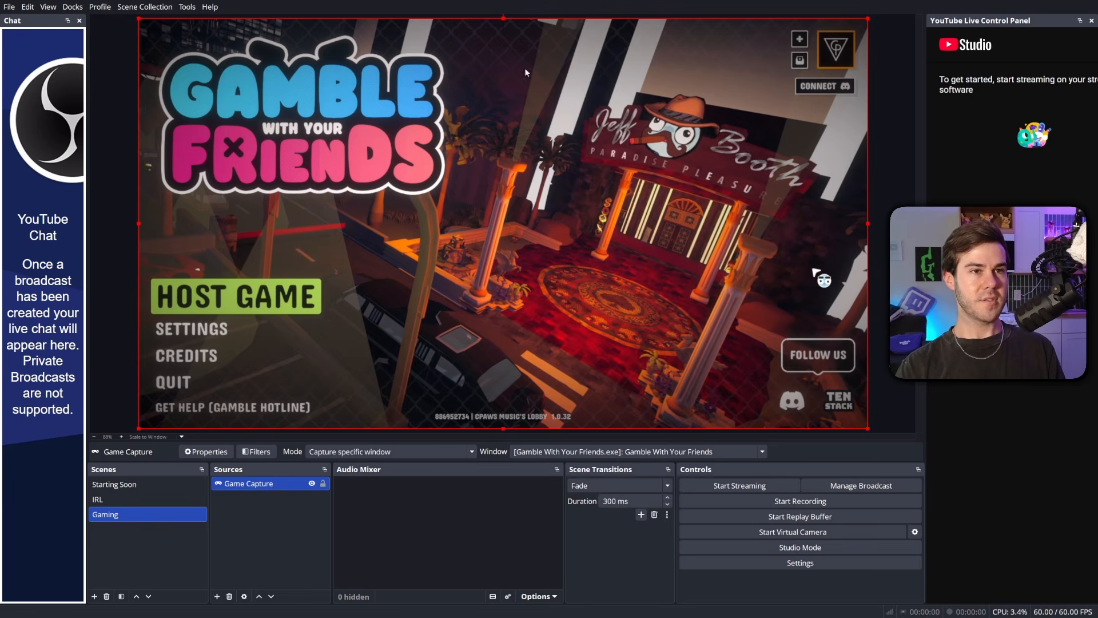
# - Add the existing video capture source OBSBOT MEET SE to the Gaming scene
pyautogui.click(217, 596)
pyautogui.scroll(-3, 390, 368)
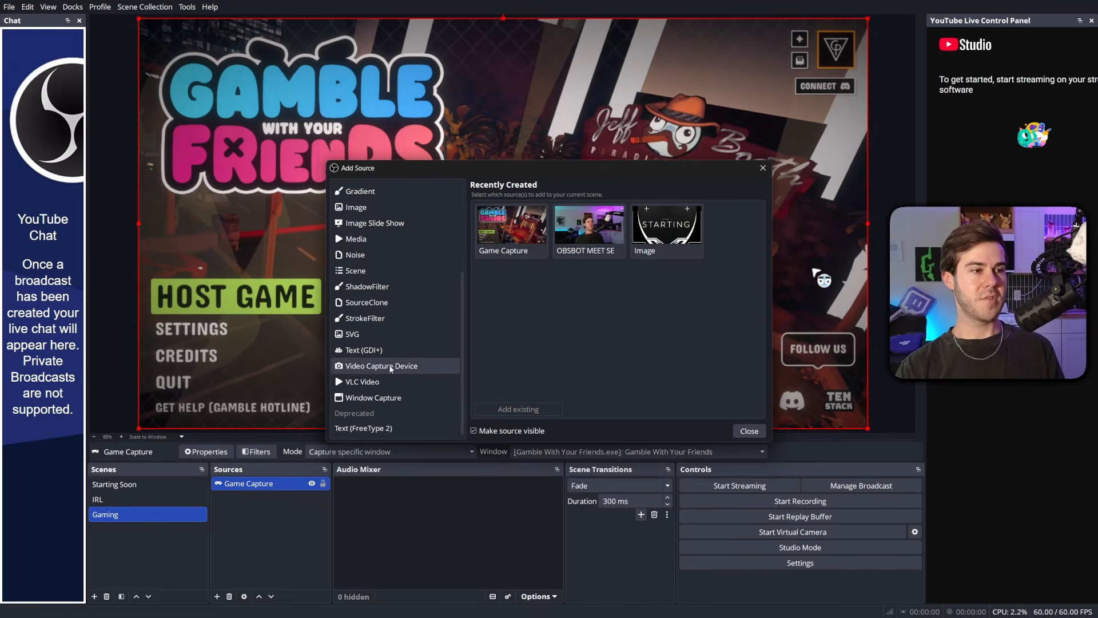
pyautogui.click(409, 368)
pyautogui.click(512, 262)
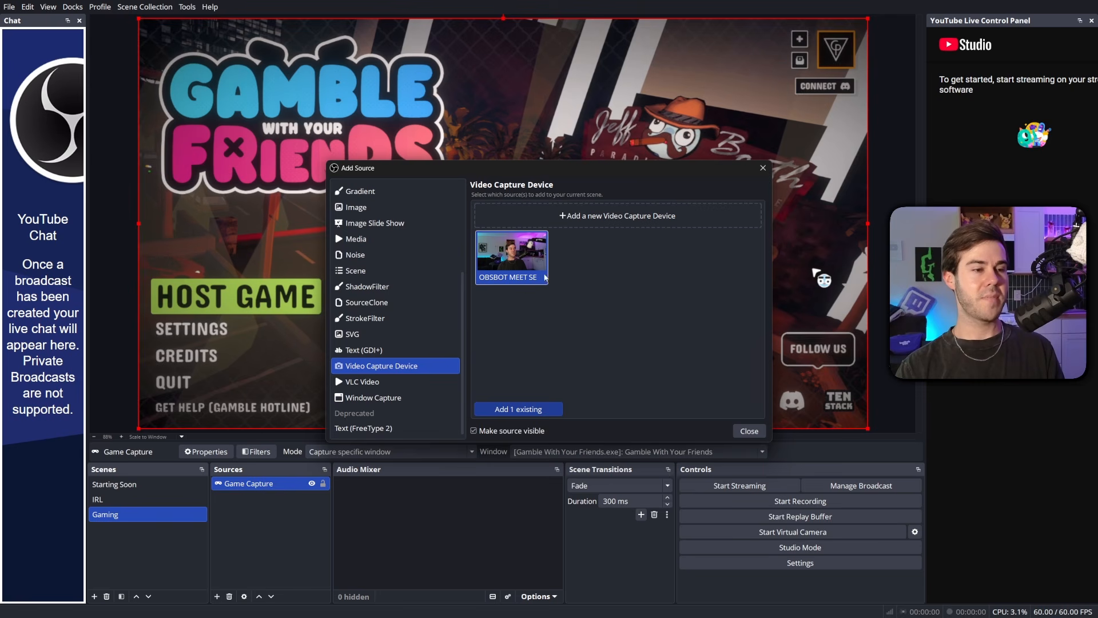
pyautogui.click(518, 410)
# - Shrink the webcam source and crop its sides, placing it in the lower-right corner of the game canvas
pyautogui.moveTo(139, 19); pyautogui.dragTo(655, 307)
pyautogui.moveTo(763, 363); pyautogui.dragTo(770, 268)
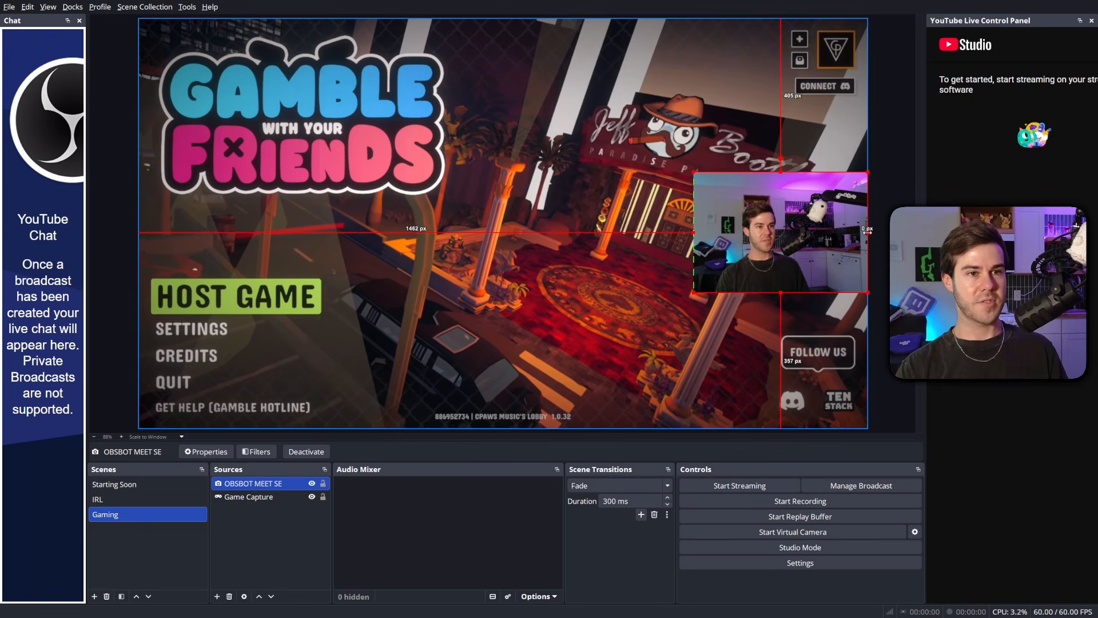
pyautogui.moveTo(868, 232); pyautogui.dragTo(835, 232)
pyautogui.moveTo(764, 237); pyautogui.dragTo(798, 373)
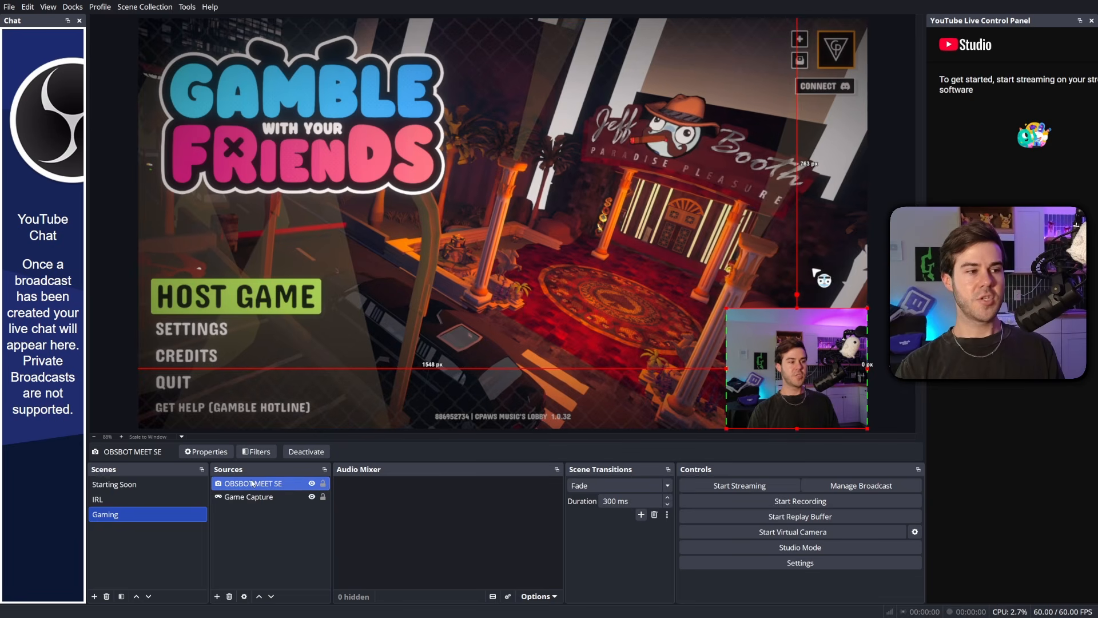
pyautogui.moveTo(258, 487)
pyautogui.mouseDown()
pyautogui.moveTo(258, 506)
pyautogui.moveTo(263, 483)
pyautogui.mouseUp()
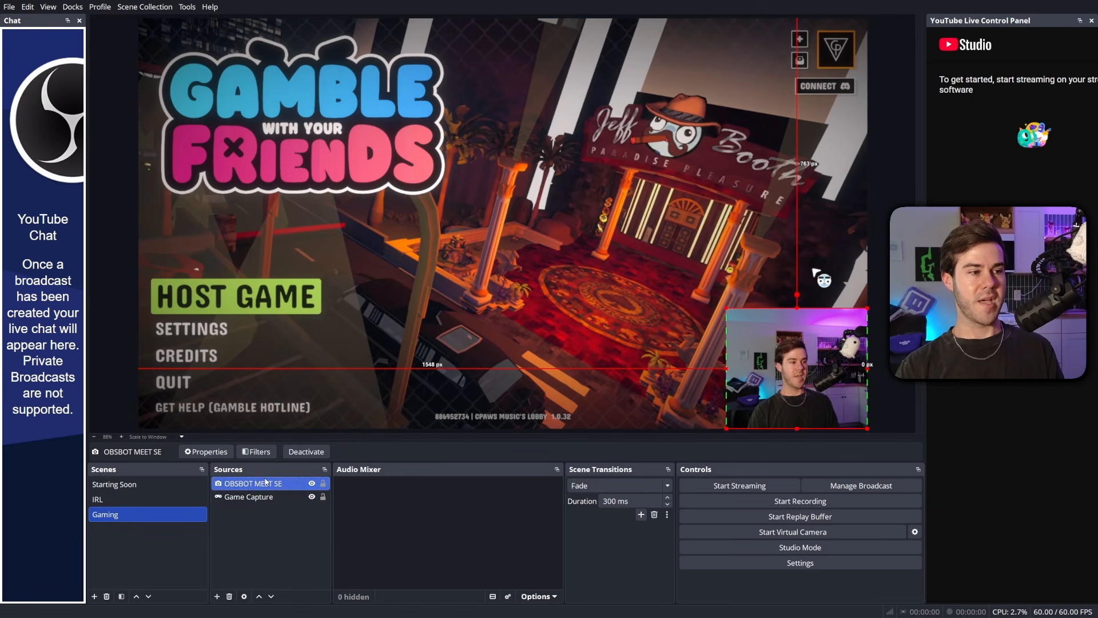
# - Review the IRL and Starting Soon scenes and return to the Gaming scene
pyautogui.click(139, 499)
pyautogui.click(177, 484)
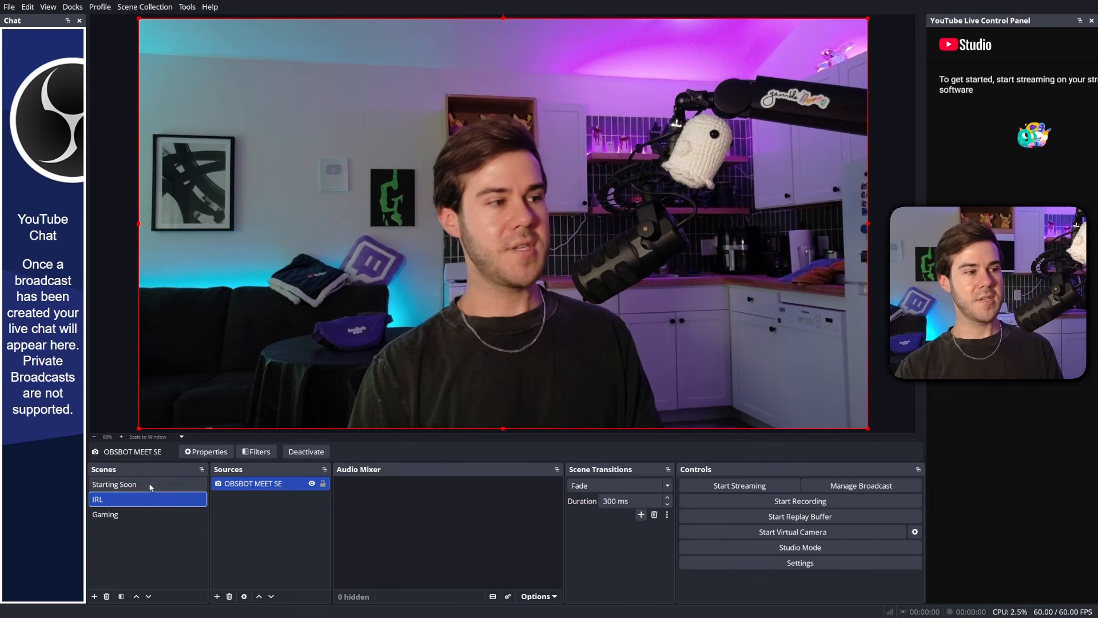
pyautogui.click(184, 520)
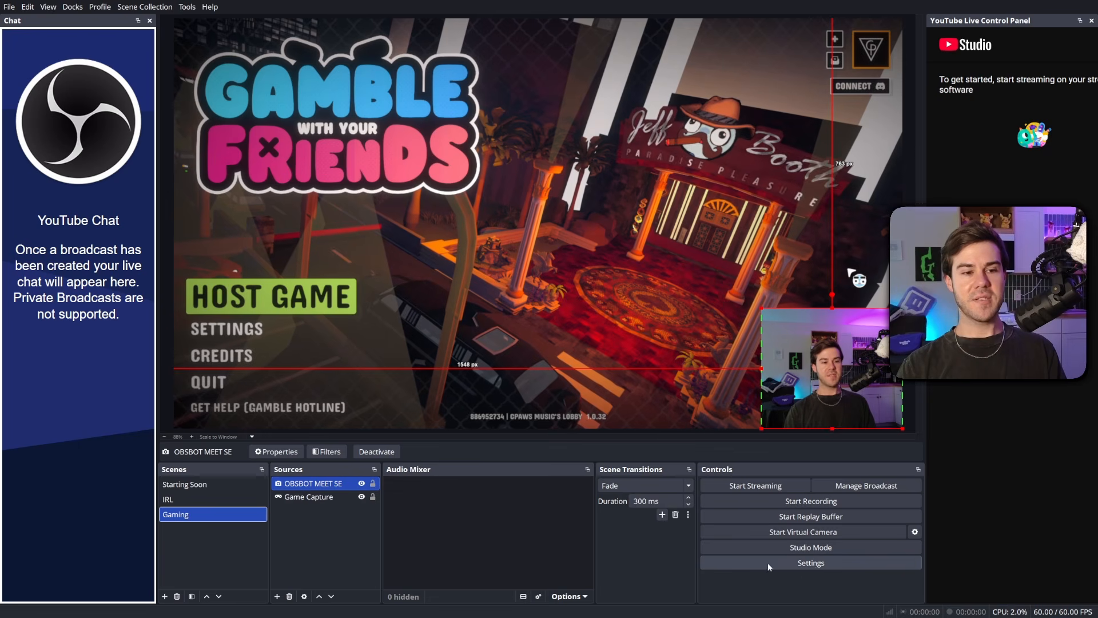
# - Set Desktop Audio to Voice (2- Yamaha ZG01) and Mic/Auxiliary Audio to Desktop Microphone (RØDE PodMic USB), applying the audio settings
pyautogui.click(812, 563)
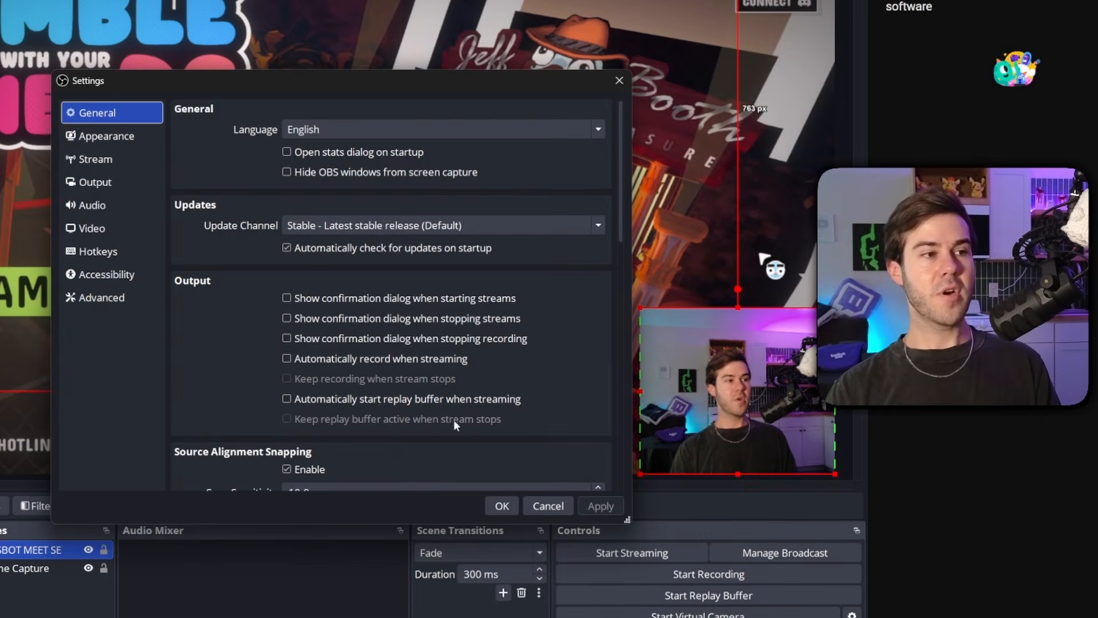
pyautogui.click(116, 207)
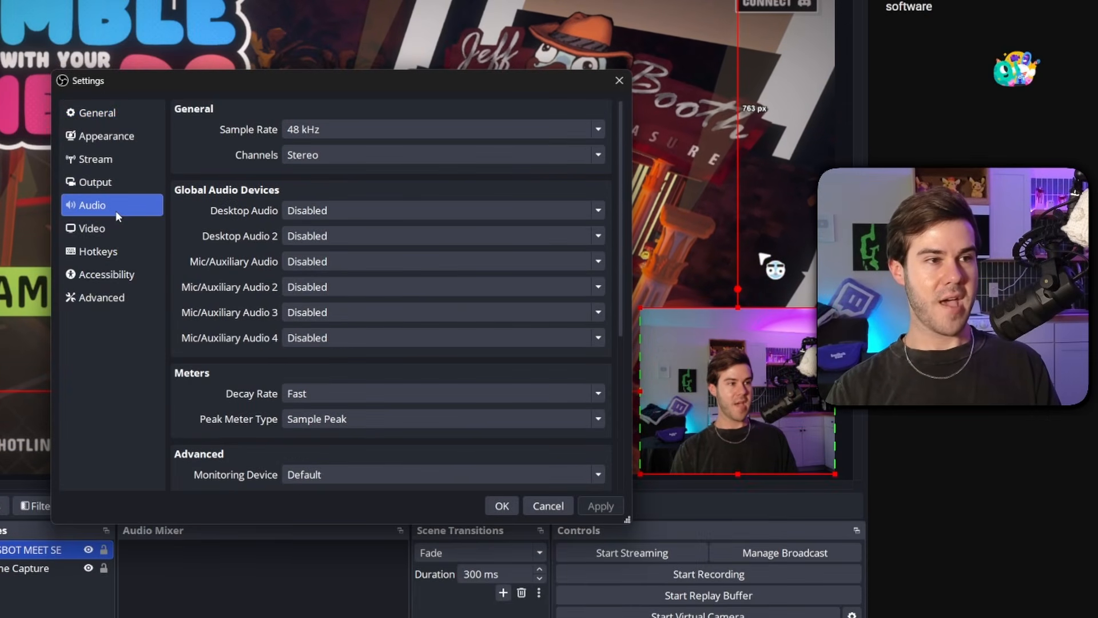
pyautogui.click(386, 211)
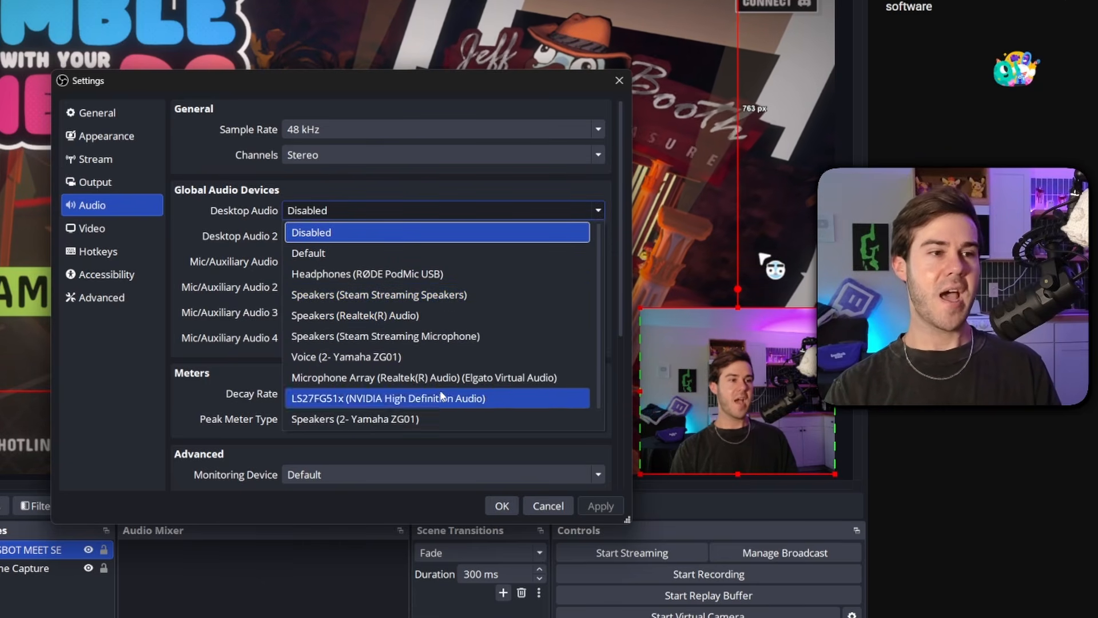
pyautogui.click(419, 357)
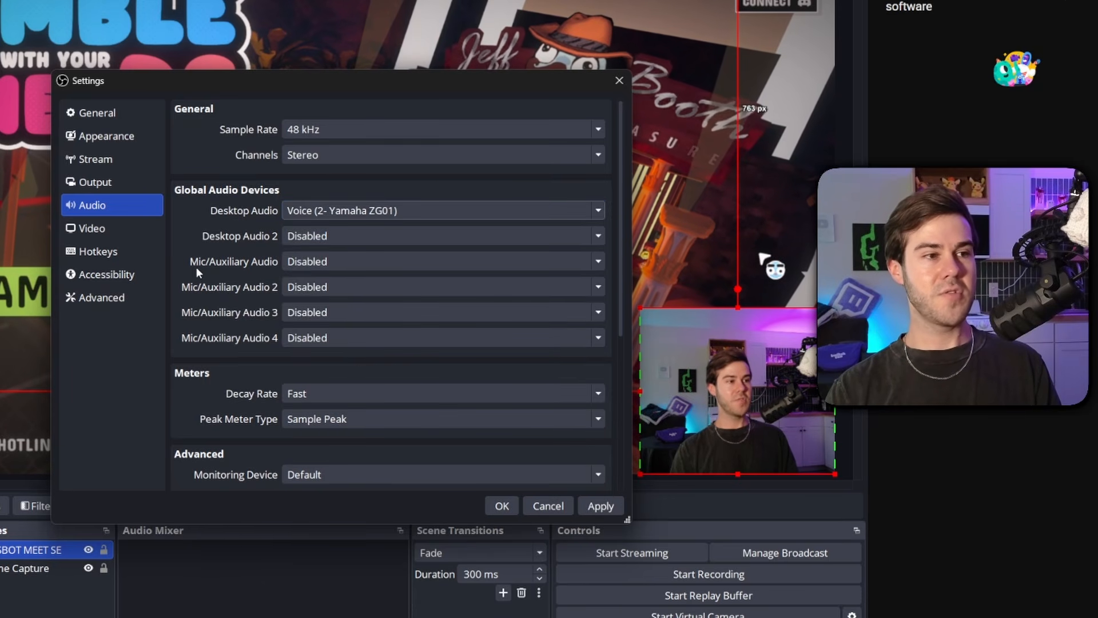
pyautogui.click(320, 262)
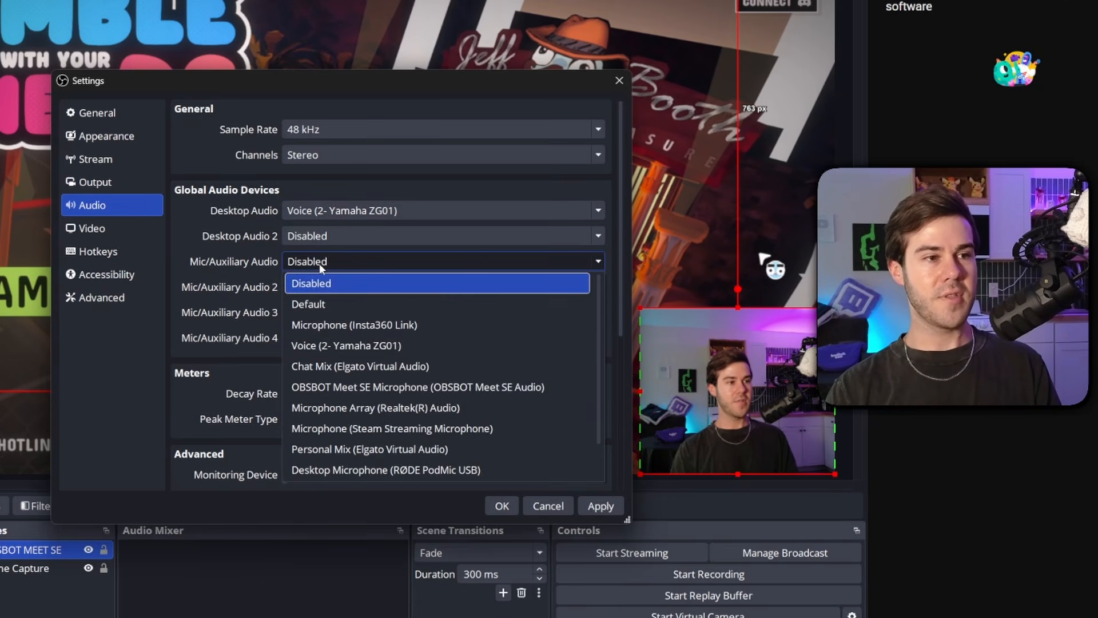
pyautogui.click(452, 470)
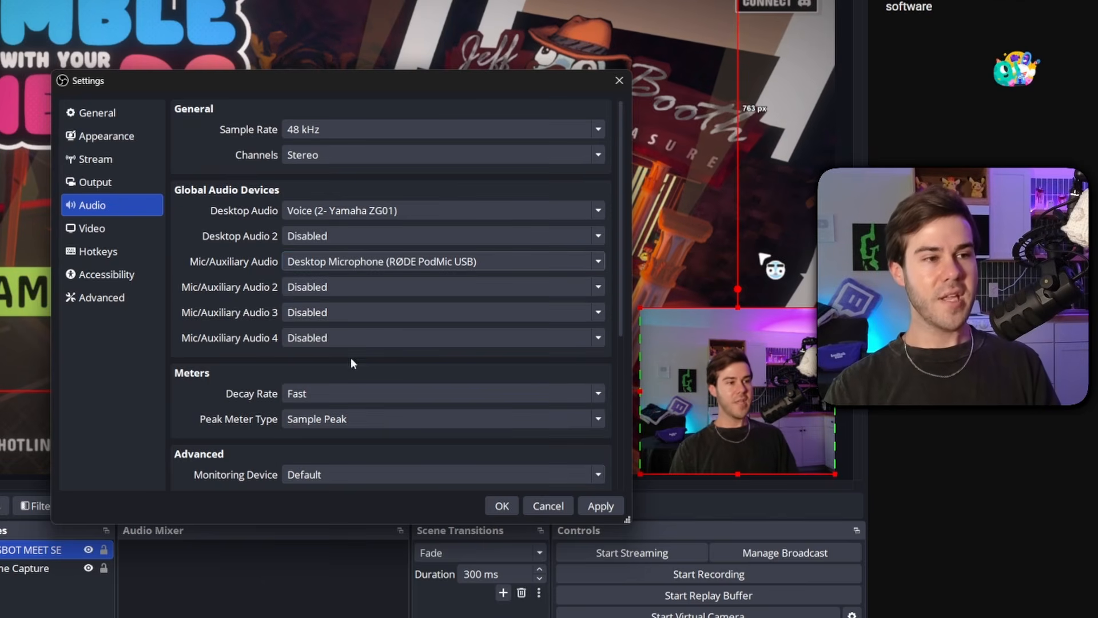
pyautogui.click(611, 508)
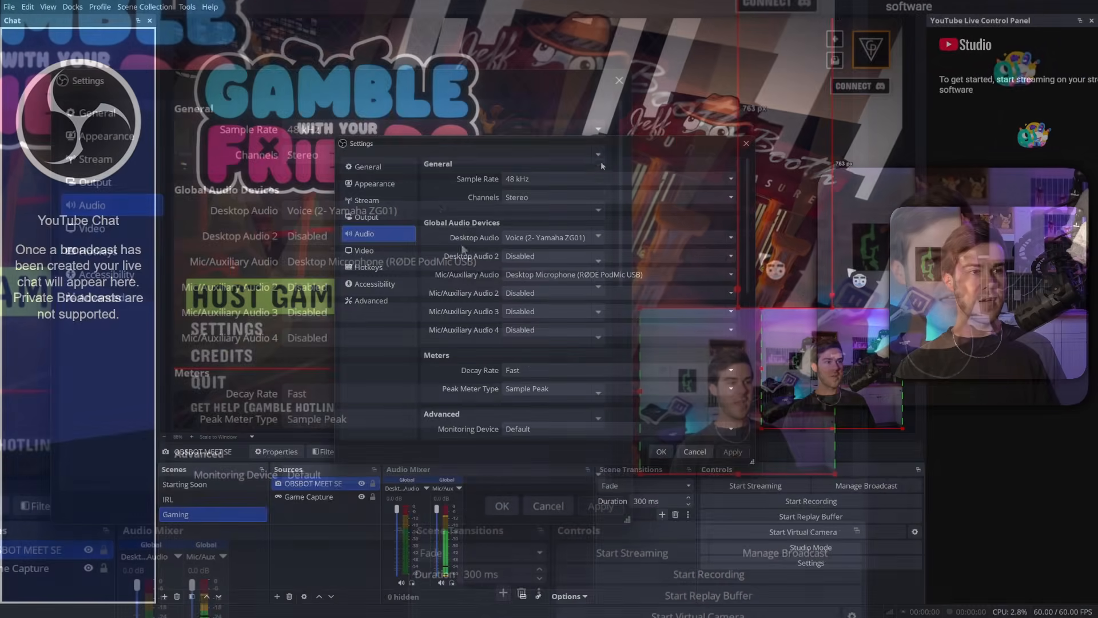
pyautogui.moveTo(599, 147); pyautogui.dragTo(625, 98)
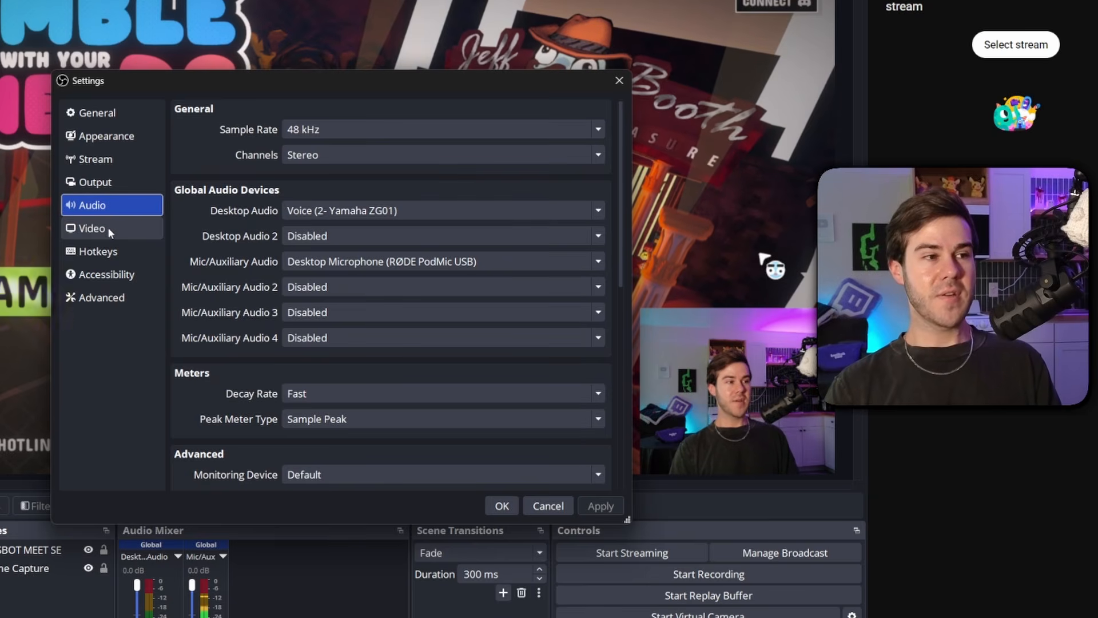
# - Set the Output (Scaled) Resolution to 1920x1080 in the video settings
pyautogui.click(106, 228)
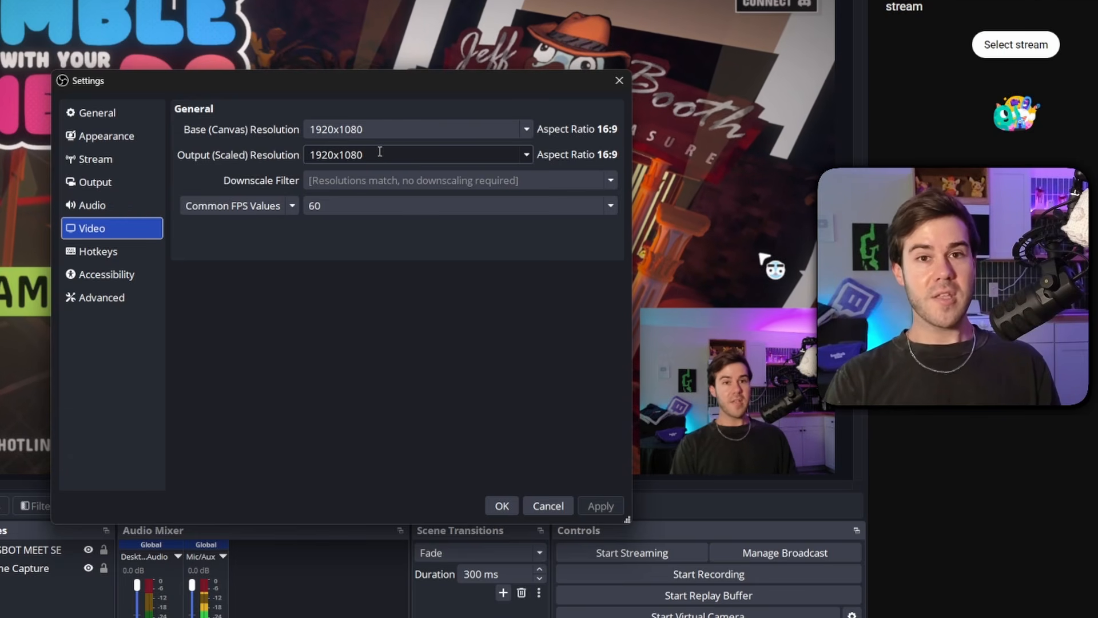
pyautogui.click(524, 154)
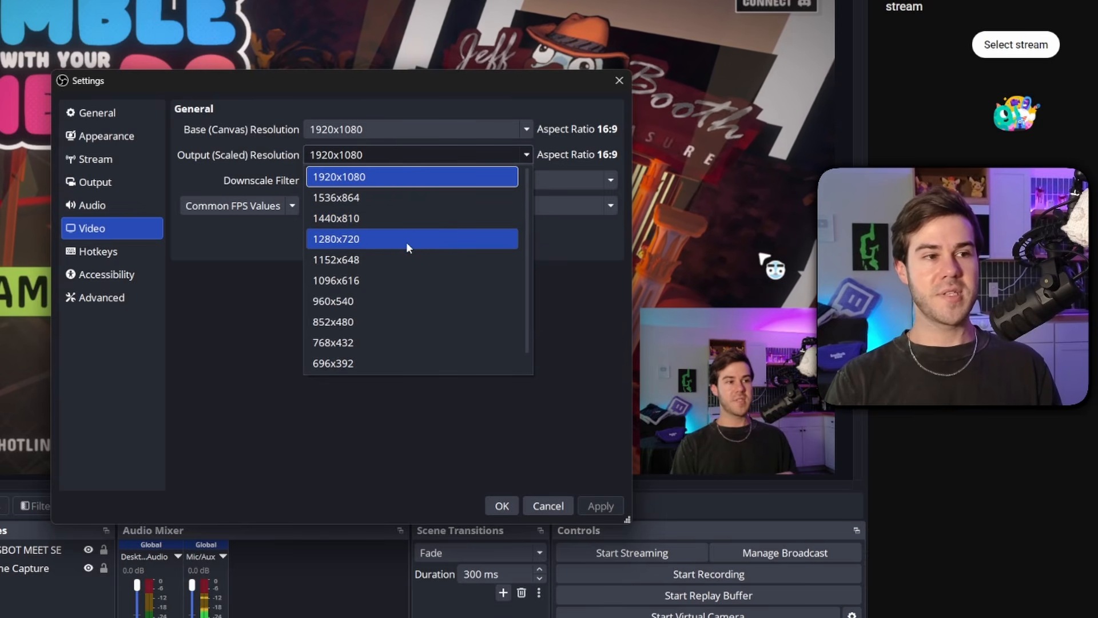
pyautogui.click(370, 176)
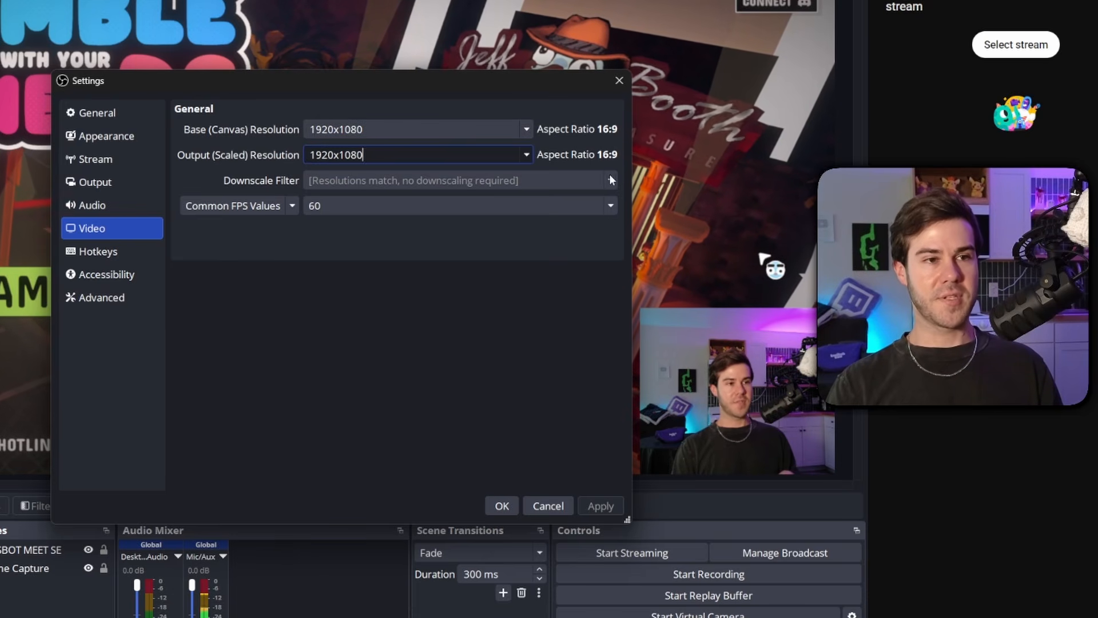
# - Try a Base (Canvas) Resolution of 2560x1440, view the downscale filter options, and set the base back to 1920x1080
pyautogui.click(529, 129)
pyautogui.click(462, 148)
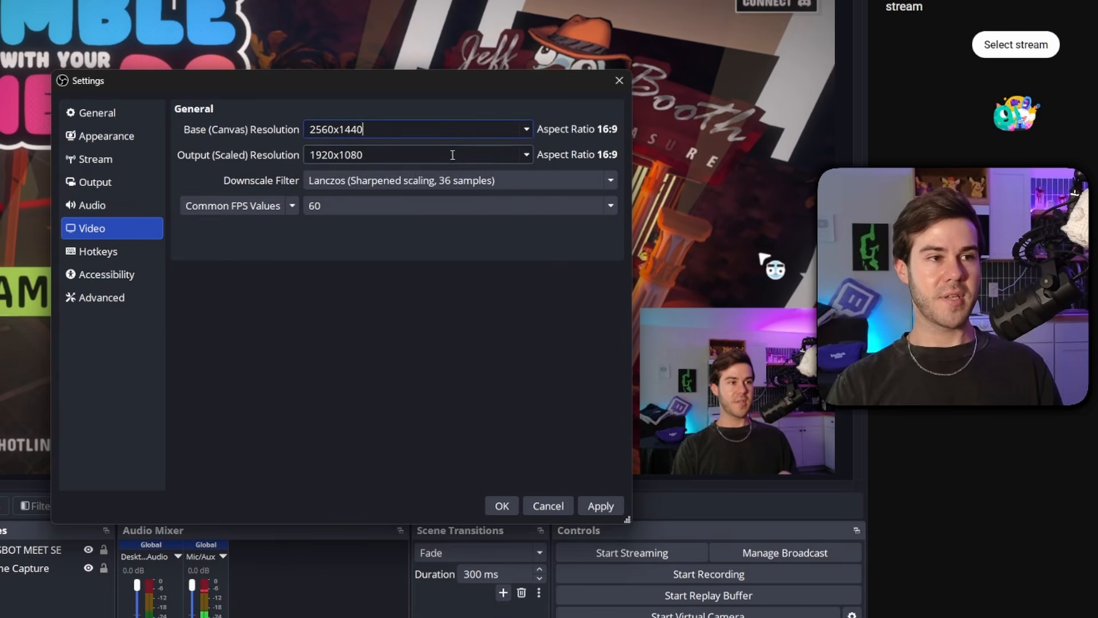
pyautogui.click(611, 180)
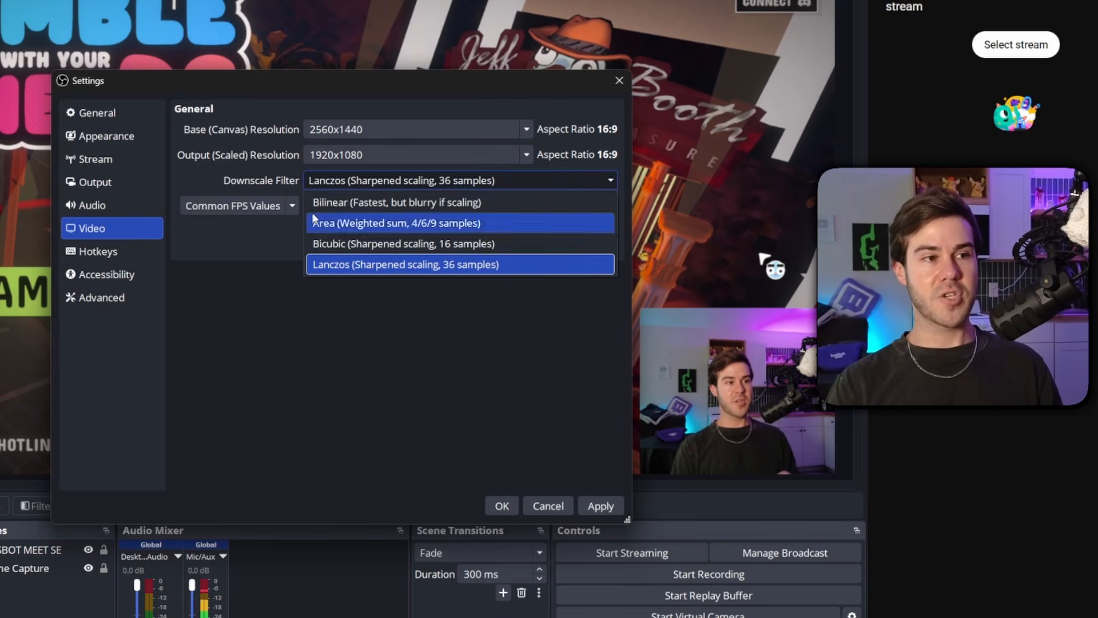
pyautogui.click(509, 131)
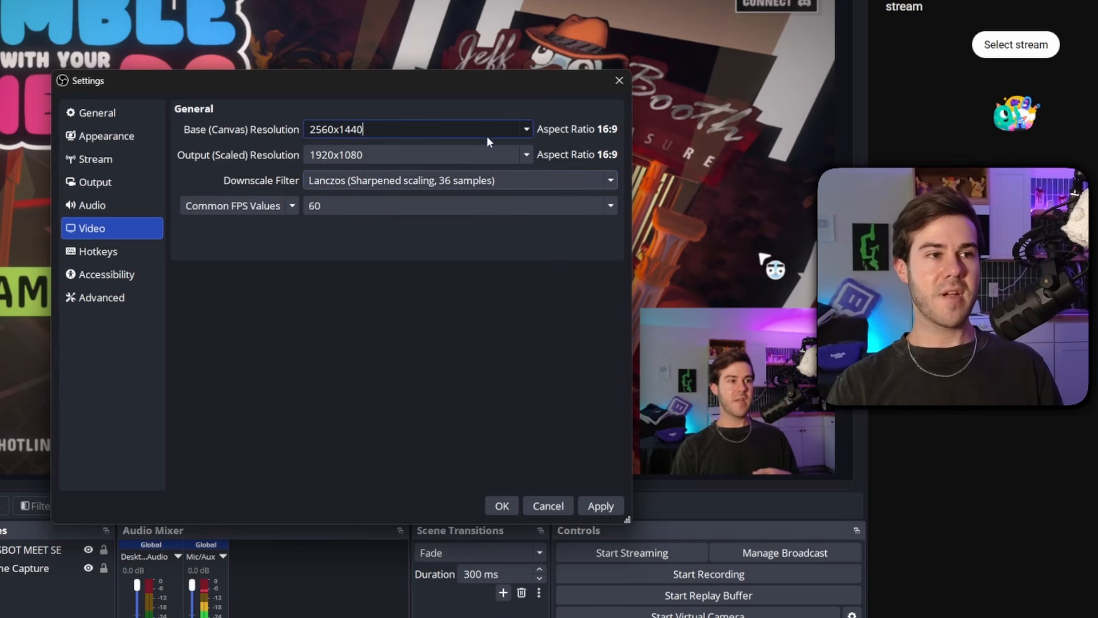
pyautogui.click(486, 136)
pyautogui.click(452, 173)
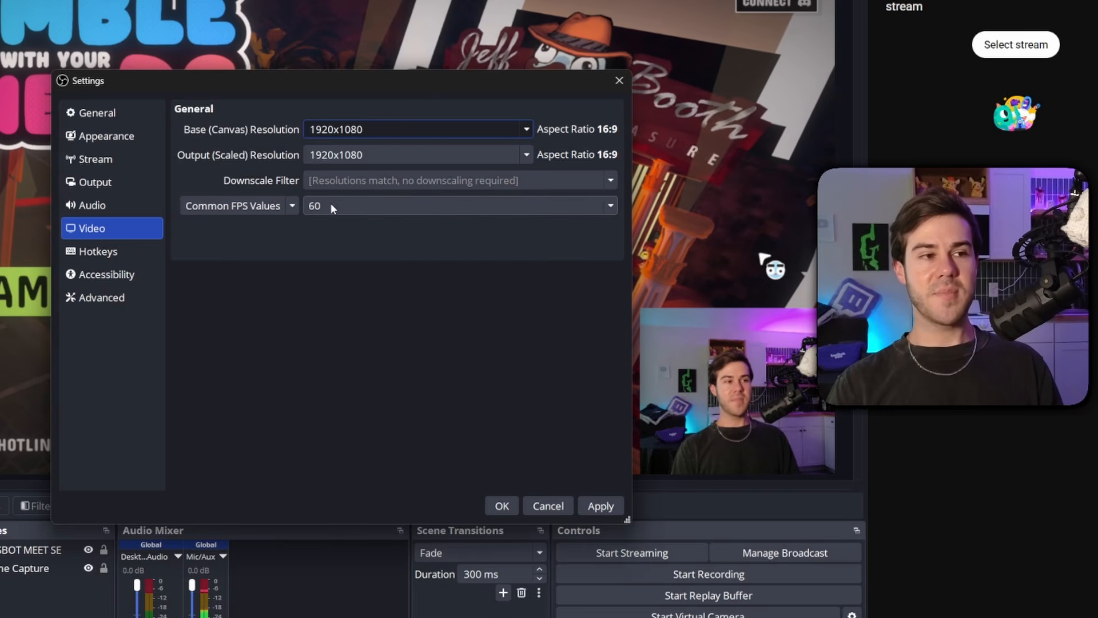
# - Choose 60 as the common FPS value and apply the video settings
pyautogui.click(351, 211)
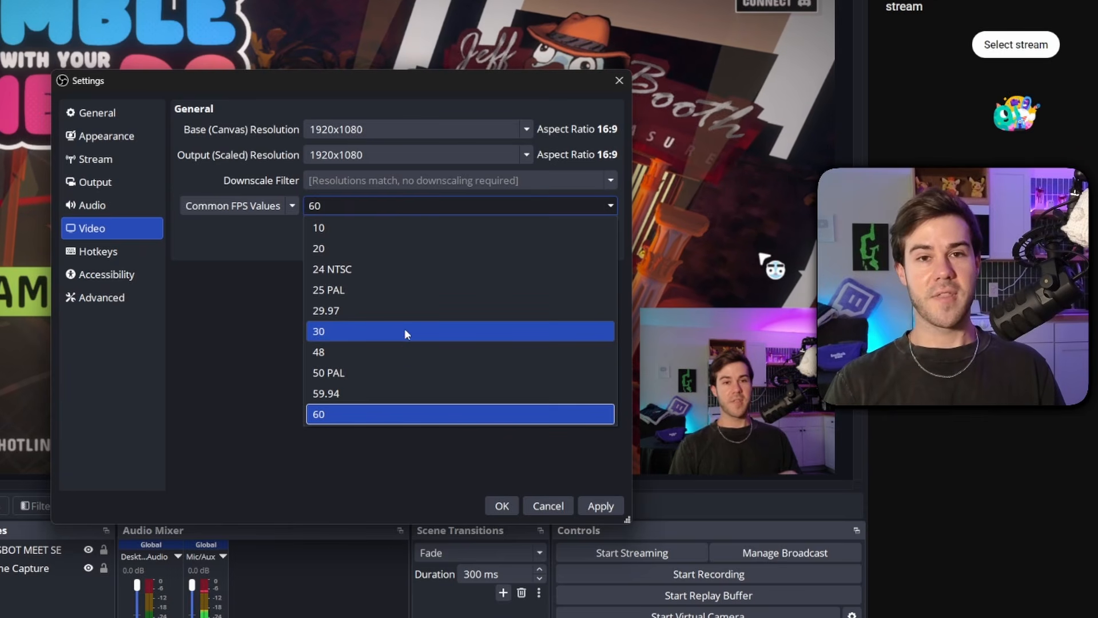
pyautogui.click(398, 423)
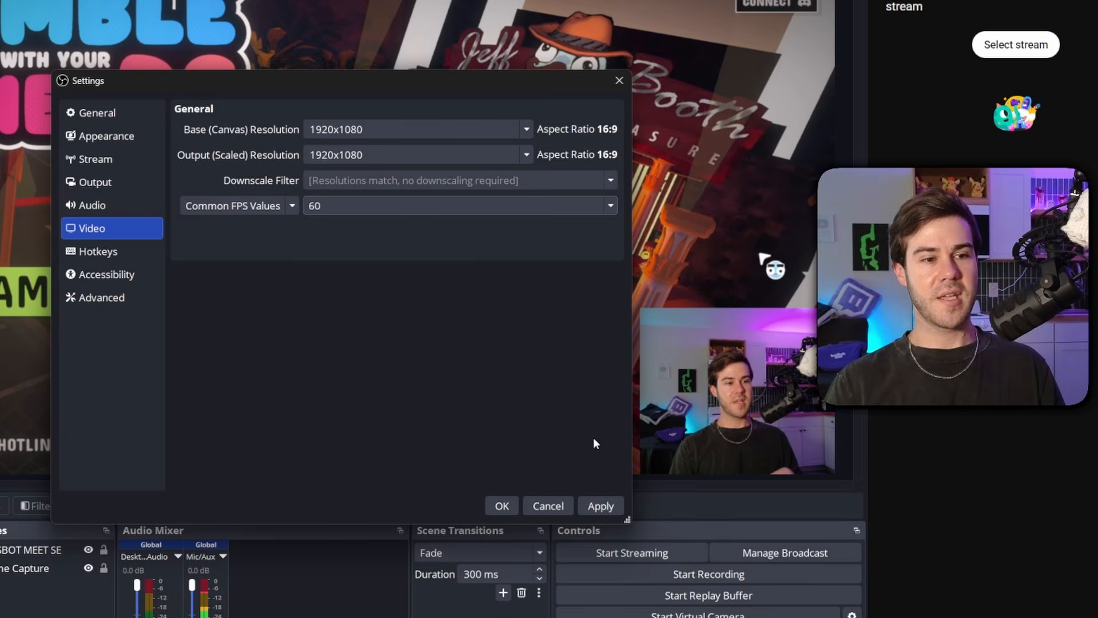
pyautogui.click(611, 506)
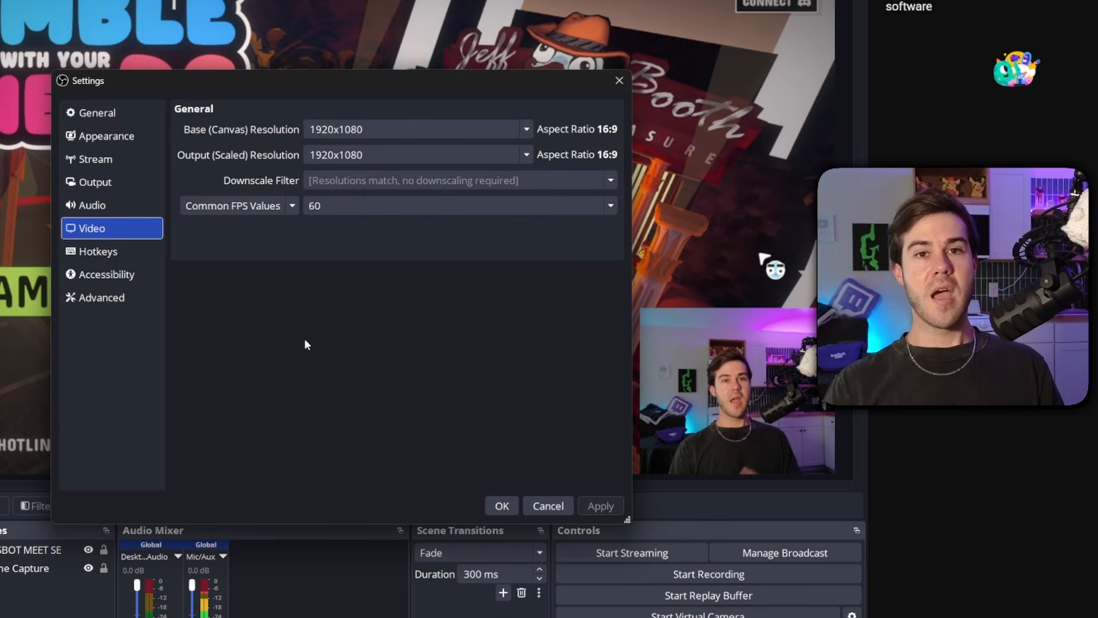
# - Switch the Output Mode to Advanced and keep NVIDIA NVENC H.264 as the streaming video encoder
pyautogui.click(122, 183)
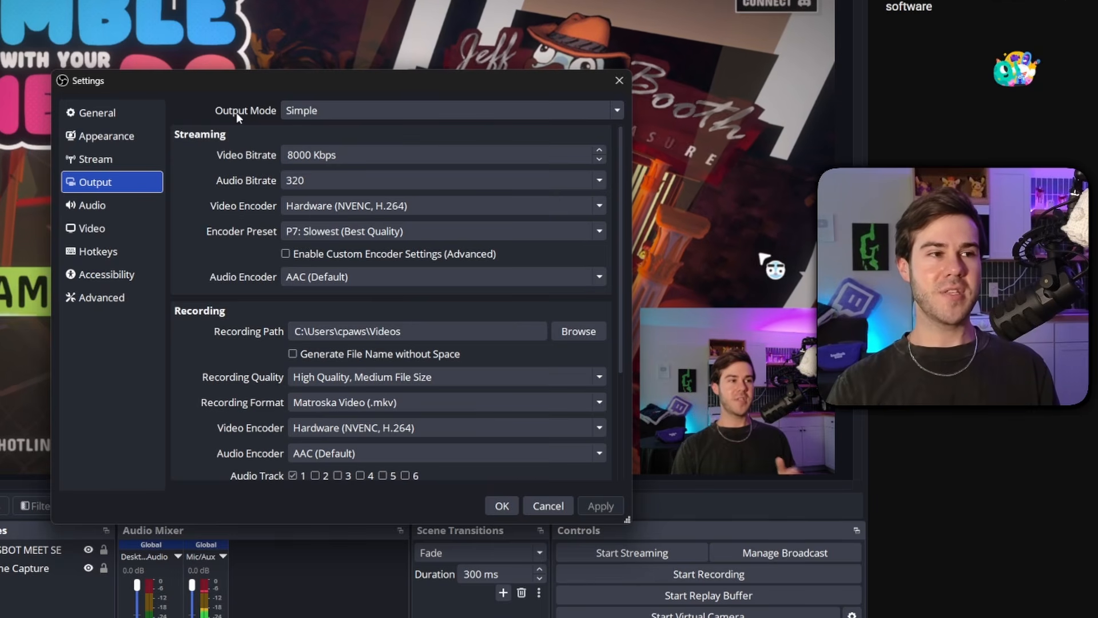
pyautogui.click(332, 108)
pyautogui.click(328, 151)
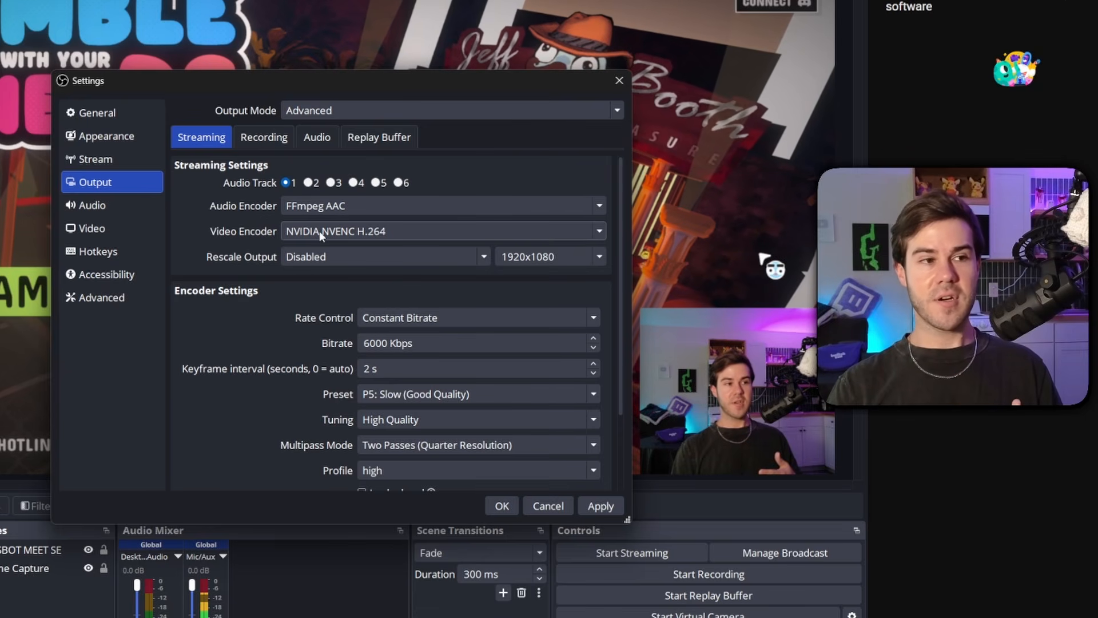
pyautogui.click(600, 232)
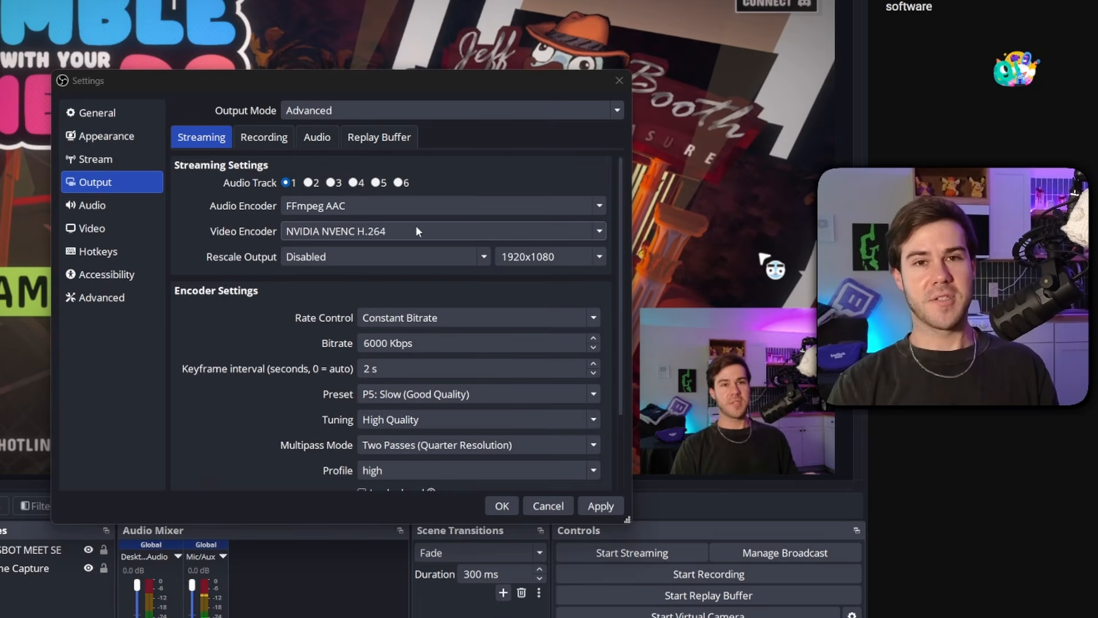
# - Keep Constant Bitrate, 6000 Kbps and a 2 s keyframe interval for the encoder, then apply the output settings and close them
pyautogui.scroll(-4, 194, 242)
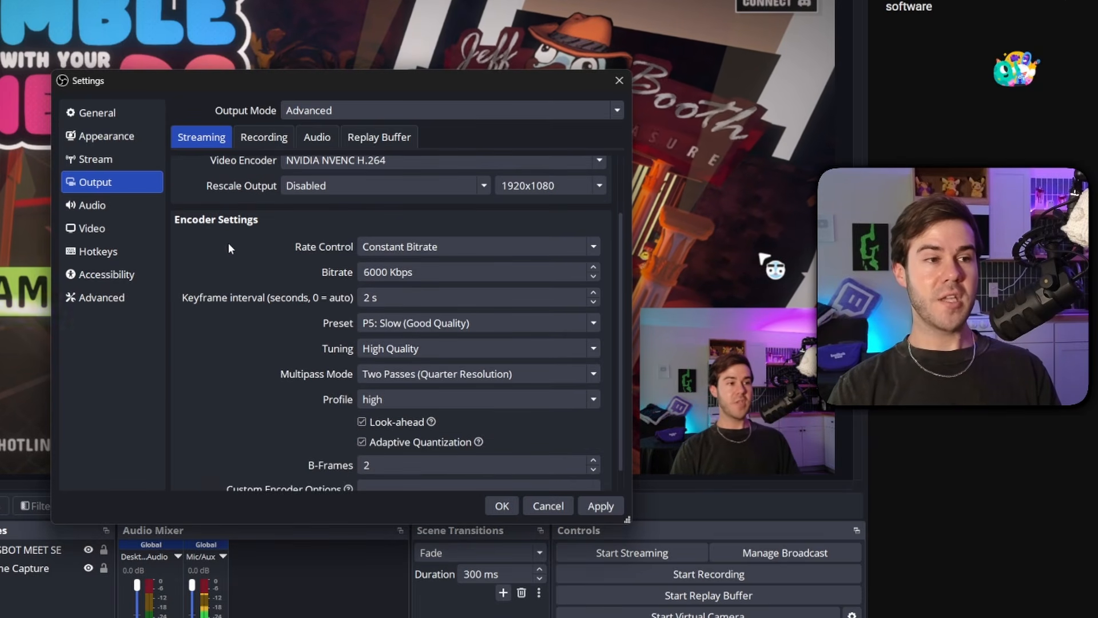
pyautogui.click(441, 246)
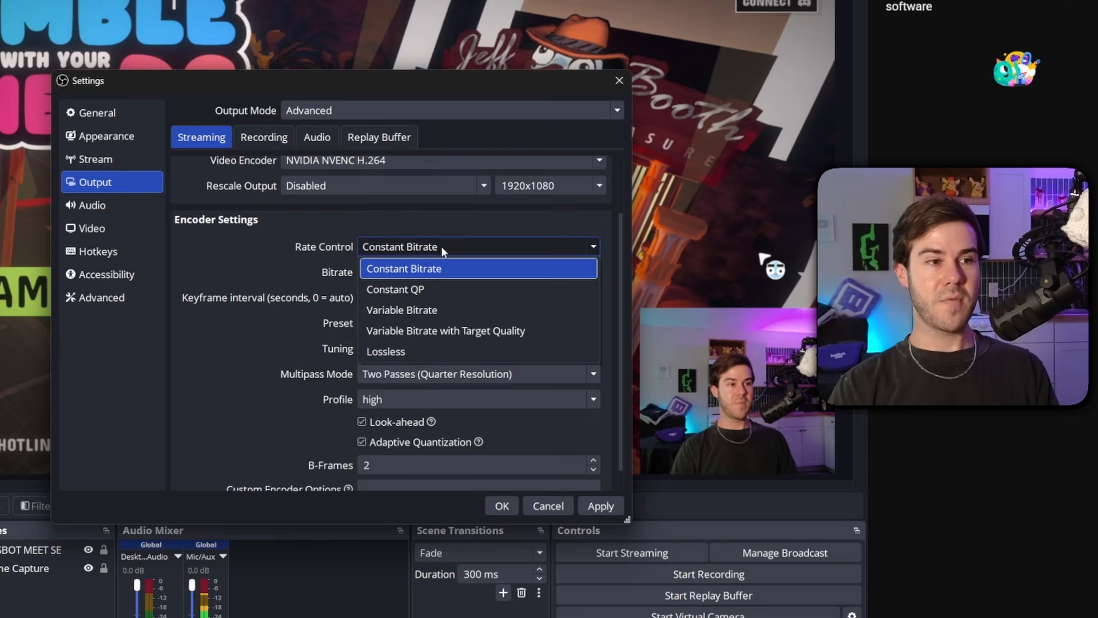
pyautogui.click(498, 230)
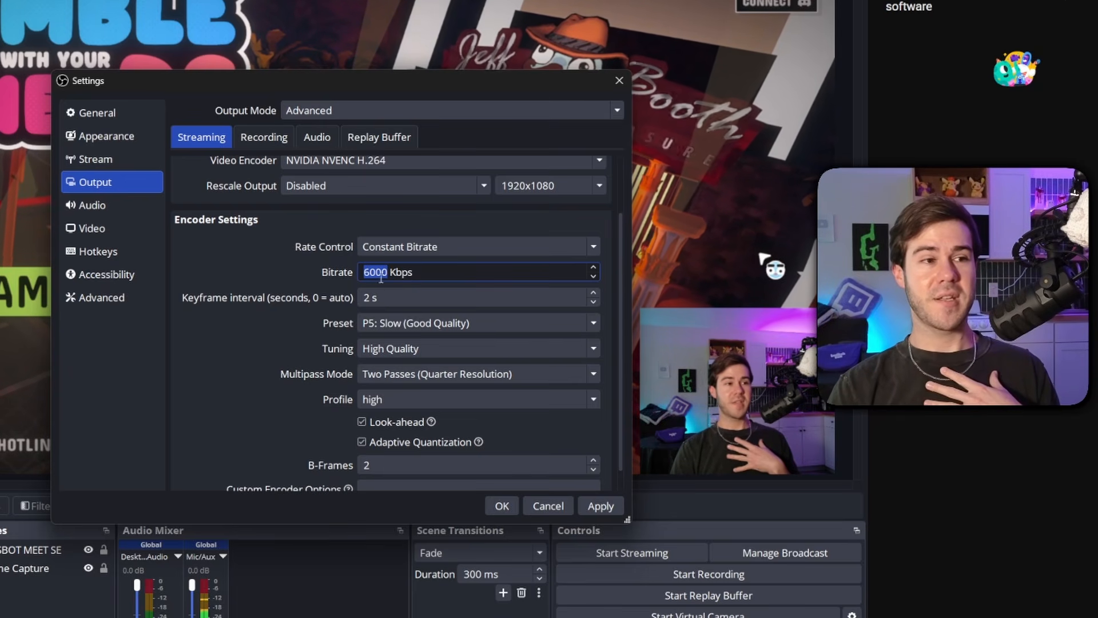
pyautogui.click(290, 279)
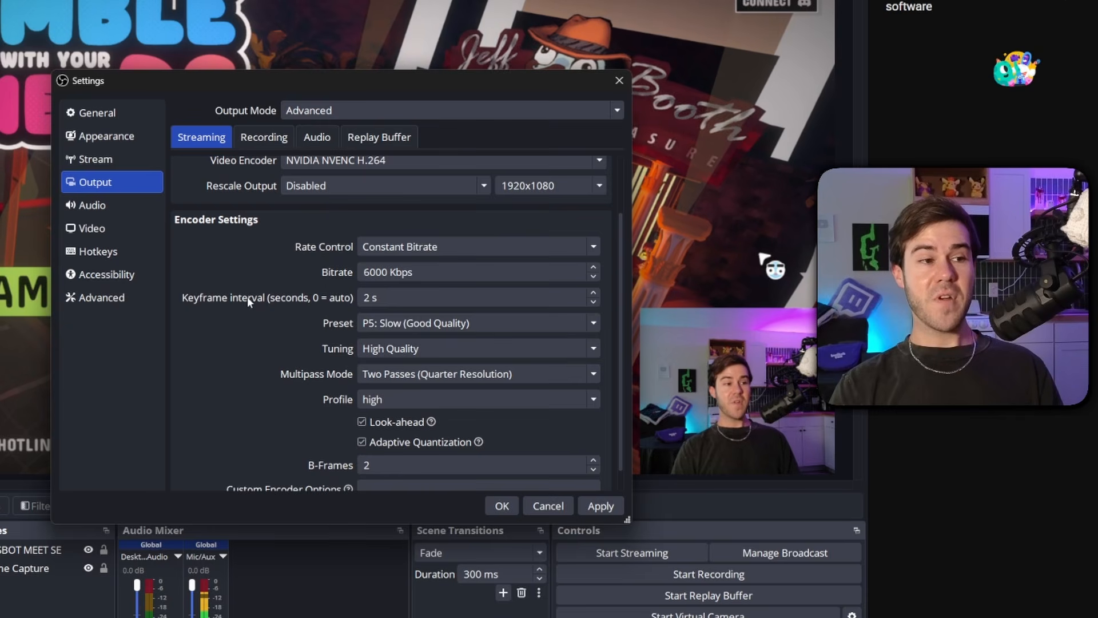
pyautogui.click(362, 298)
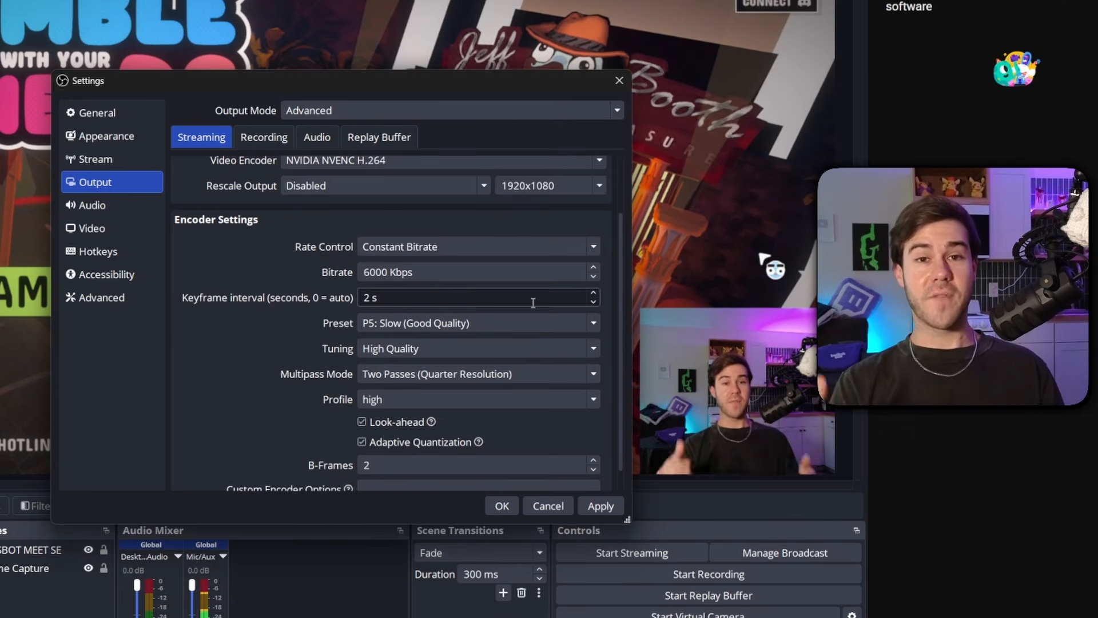
pyautogui.scroll(1, 504, 317)
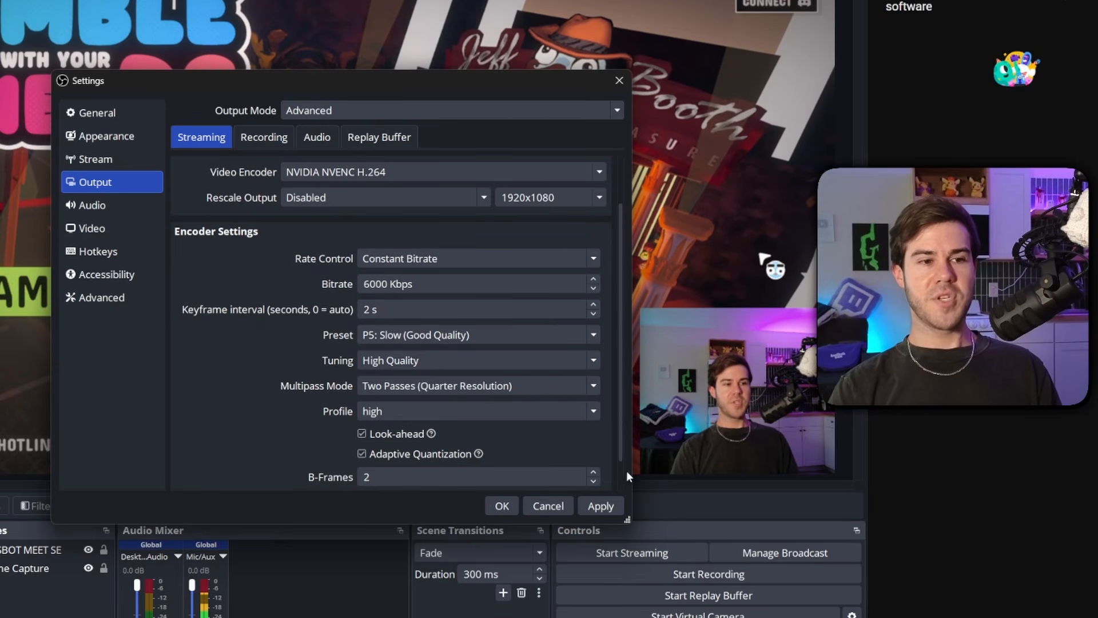
pyautogui.click(616, 508)
pyautogui.click(516, 506)
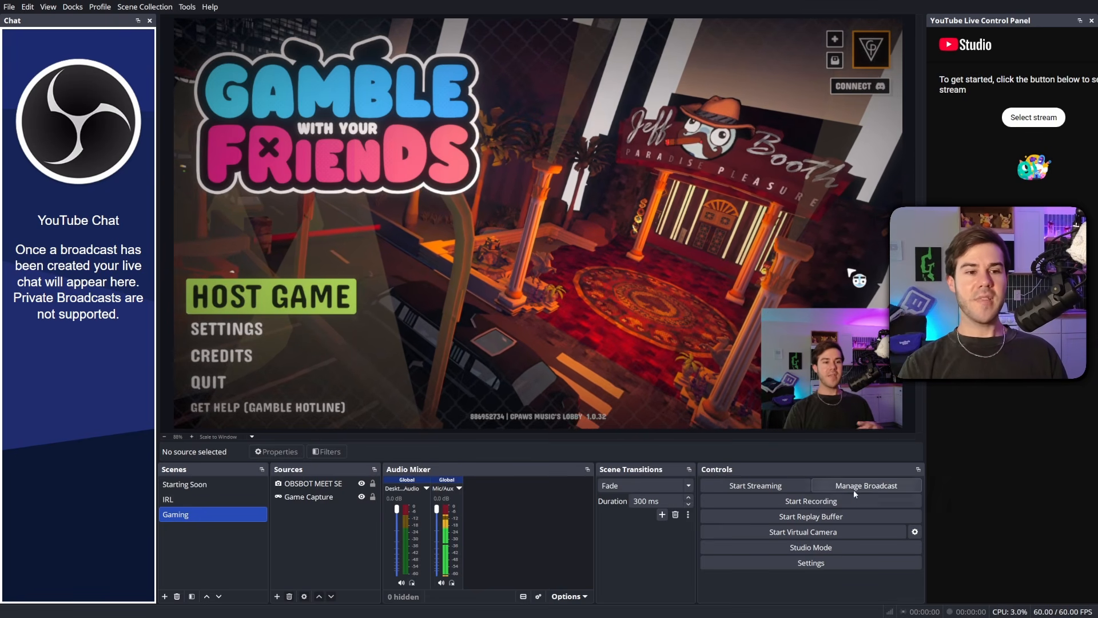
# - Start setting up a new YouTube broadcast titled "My First Stream EVER" with the description "pls like this stream"
pyautogui.click(874, 488)
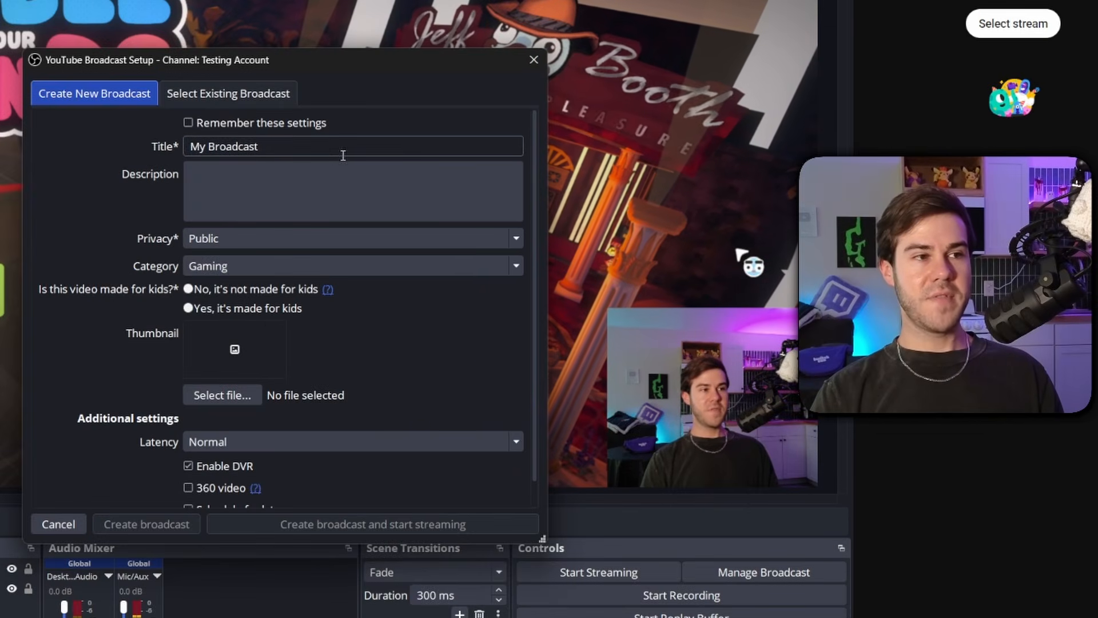
pyautogui.moveTo(343, 155); pyautogui.dragTo(112, 149)
pyautogui.write('My First Stream EVER')
pyautogui.press('Tab')
pyautogui.write('pls like this stream')
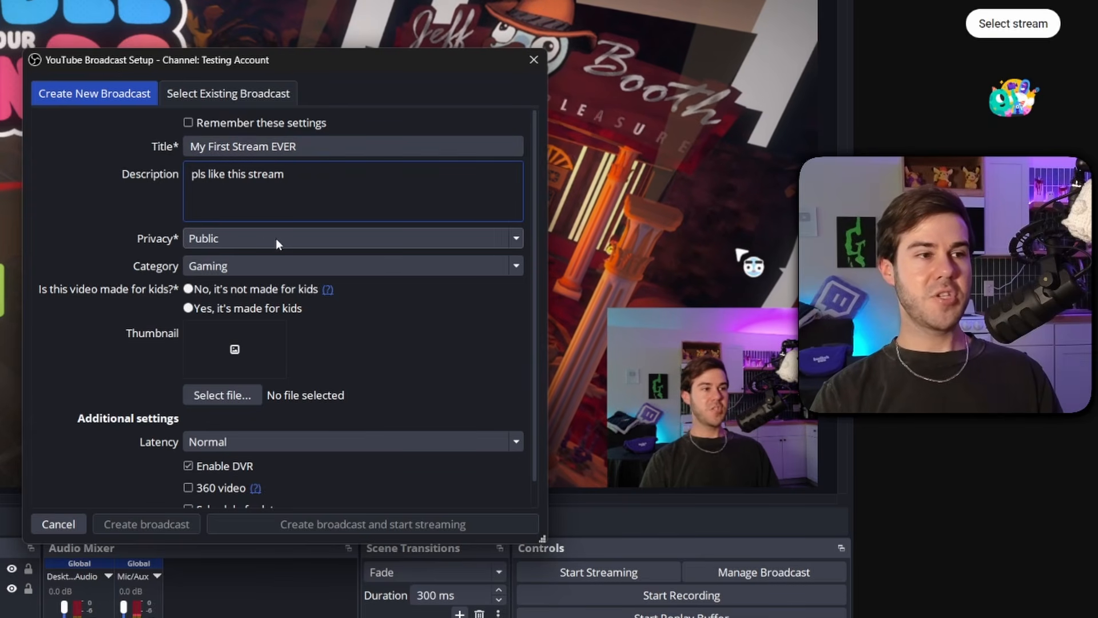
# - Keep the broadcast category as Gaming and mark the video as not made for kids
pyautogui.click(248, 266)
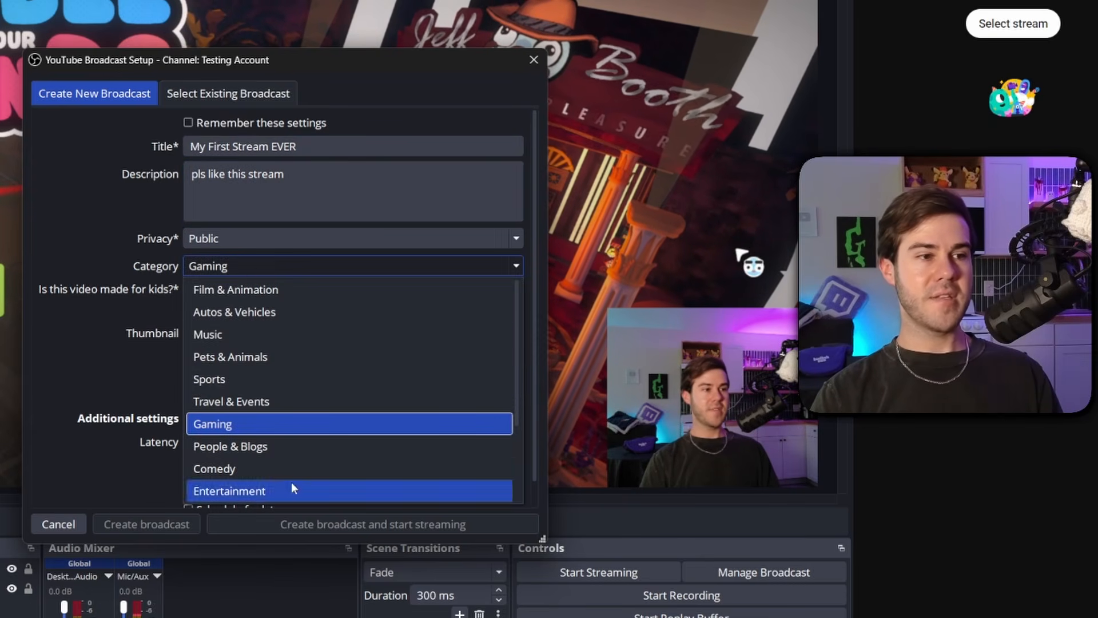
pyautogui.click(275, 424)
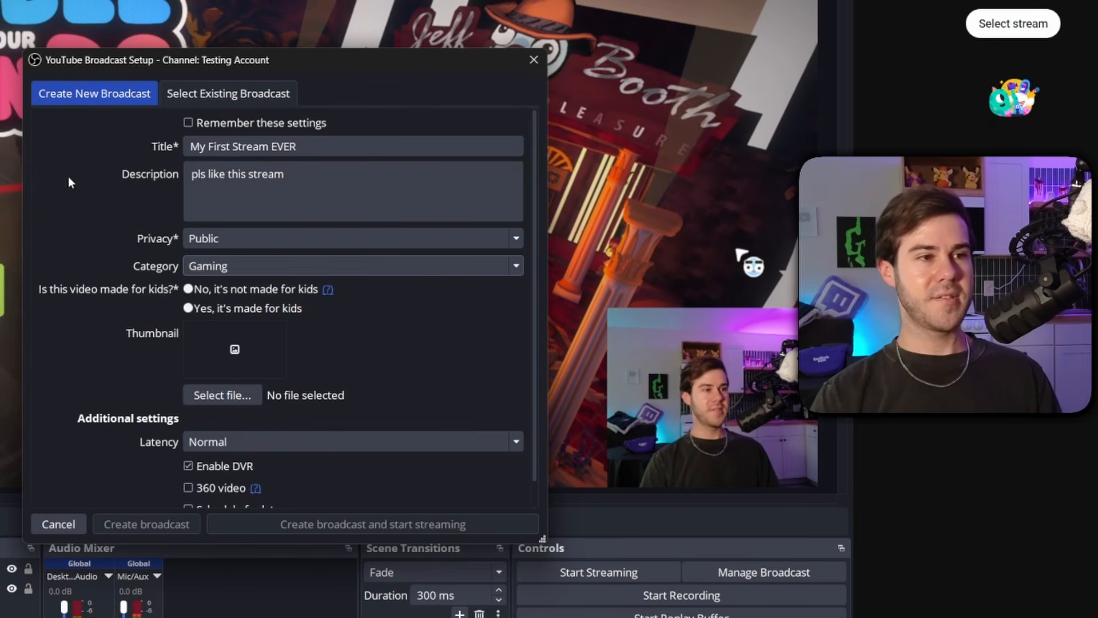
pyautogui.scroll(-2, 169, 260)
pyautogui.click(189, 262)
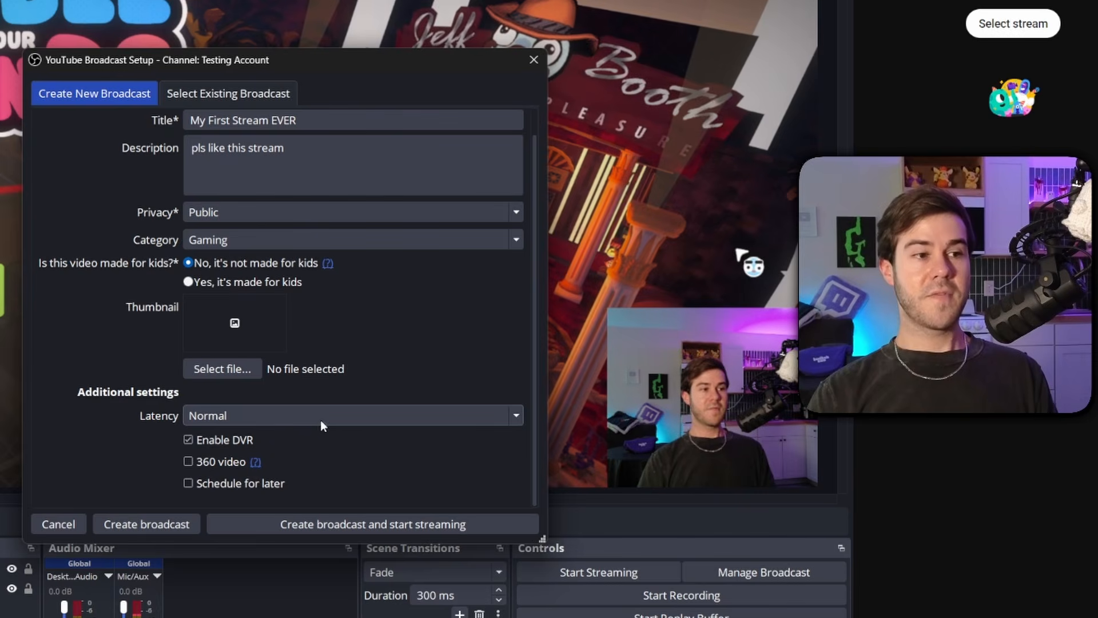
# - Set the broadcast latency to Ultra low, create the broadcast and start streaming
pyautogui.click(317, 418)
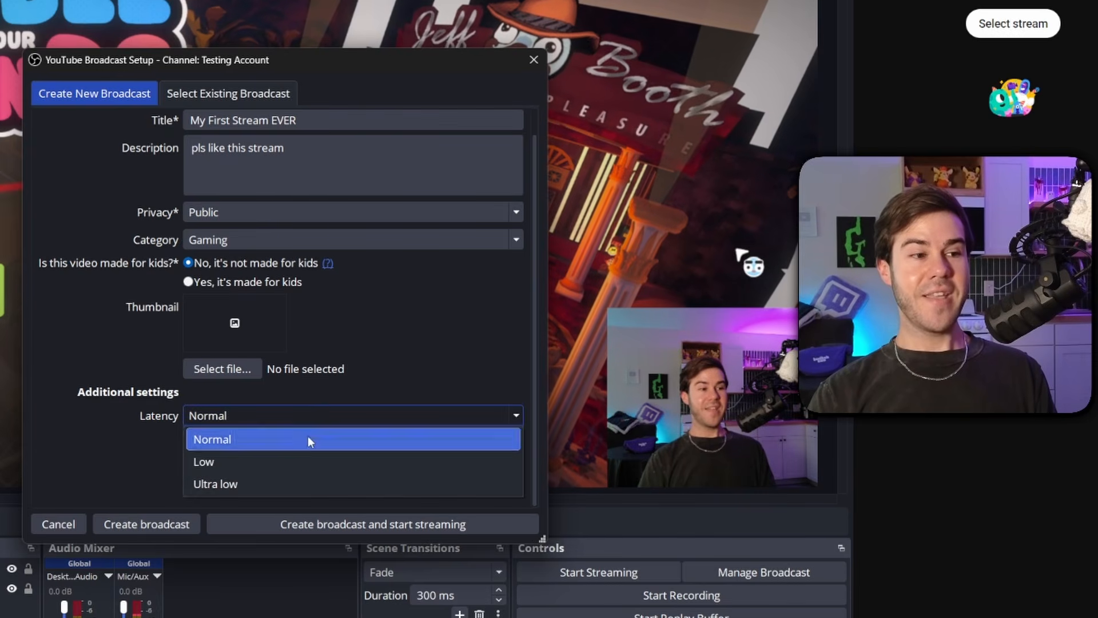
pyautogui.click(291, 480)
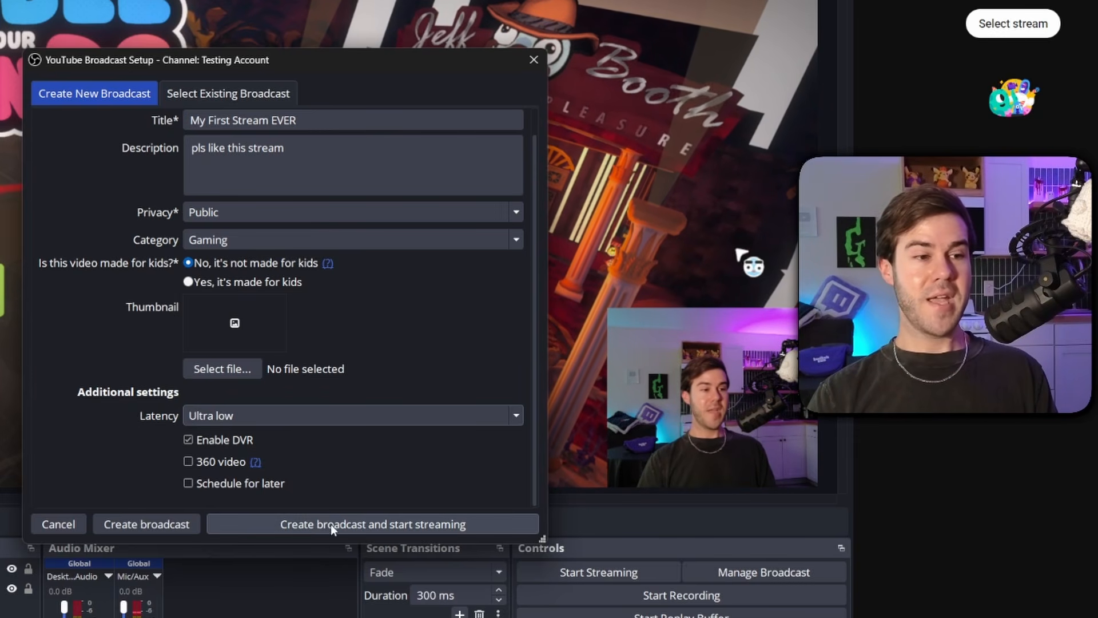
pyautogui.click(483, 526)
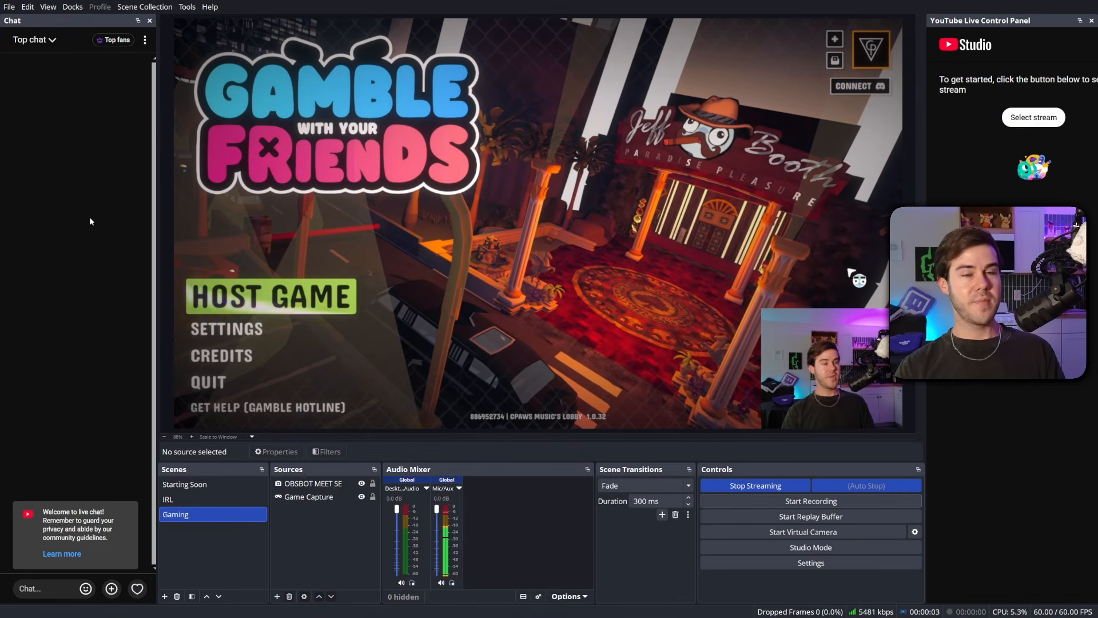
# - Switch the chat to Live chat, refresh the list of live streams and load My First Stream EVER into the YouTube live controls
pyautogui.click(35, 41)
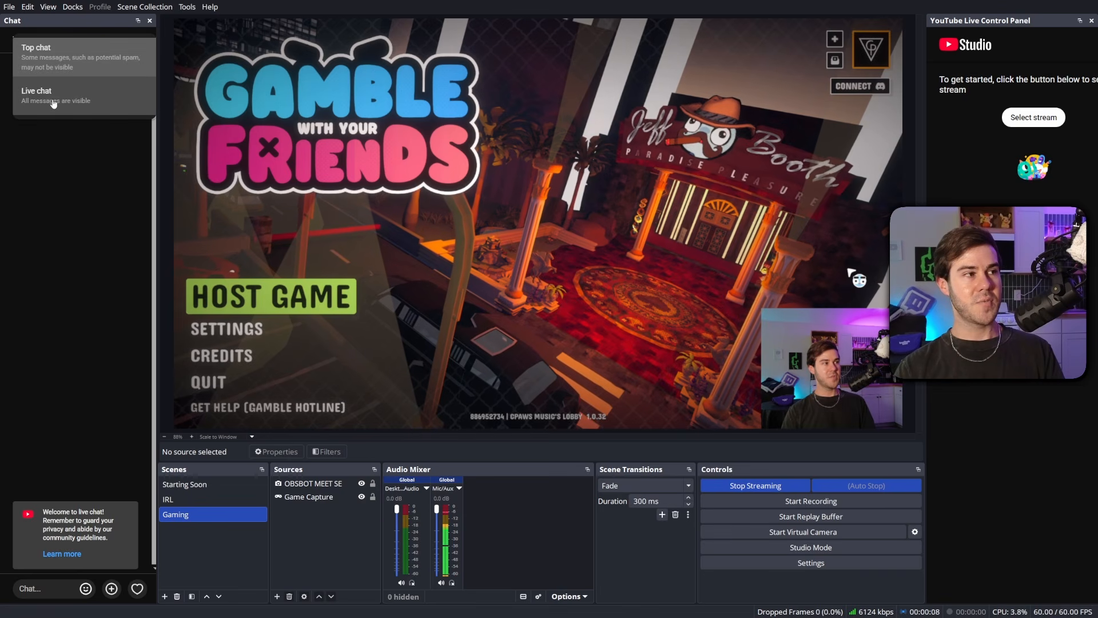
pyautogui.click(52, 97)
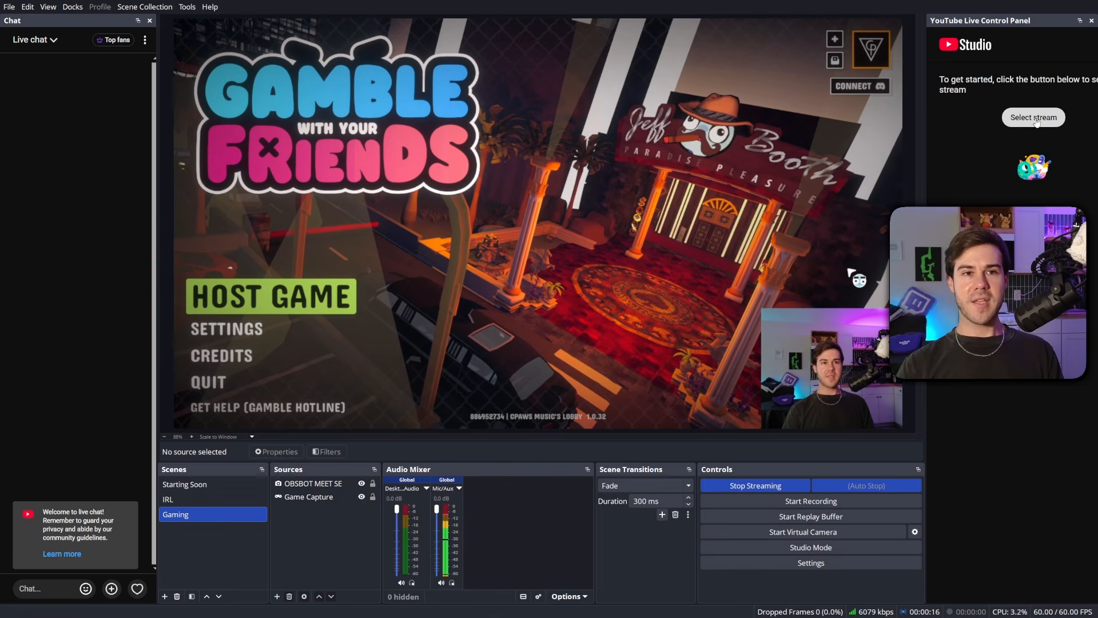
pyautogui.click(1034, 118)
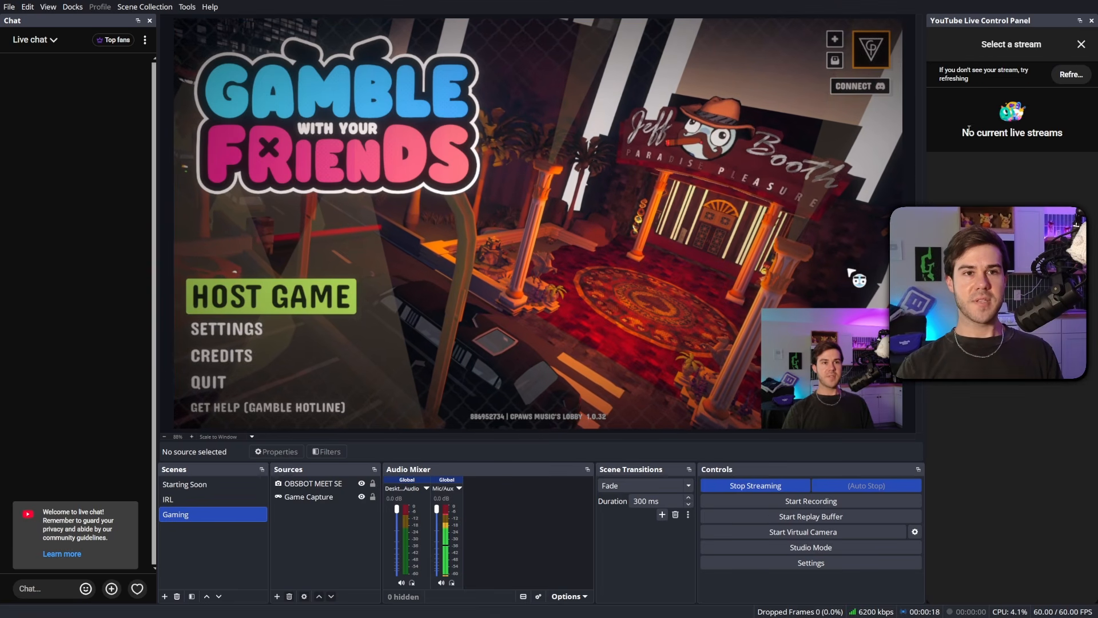
pyautogui.click(1074, 83)
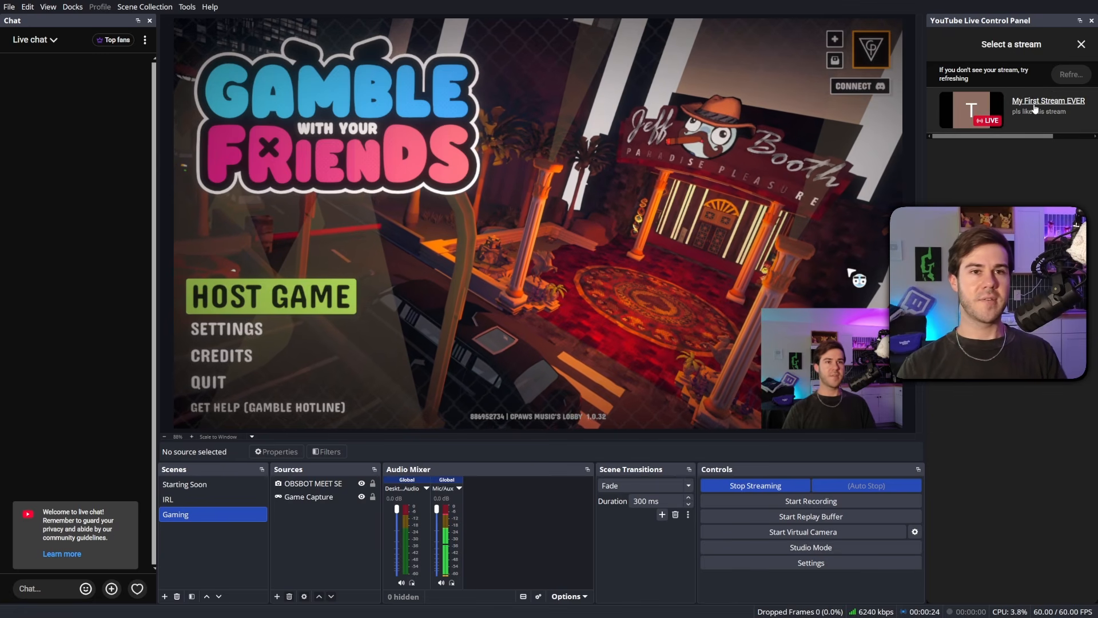
pyautogui.click(1035, 107)
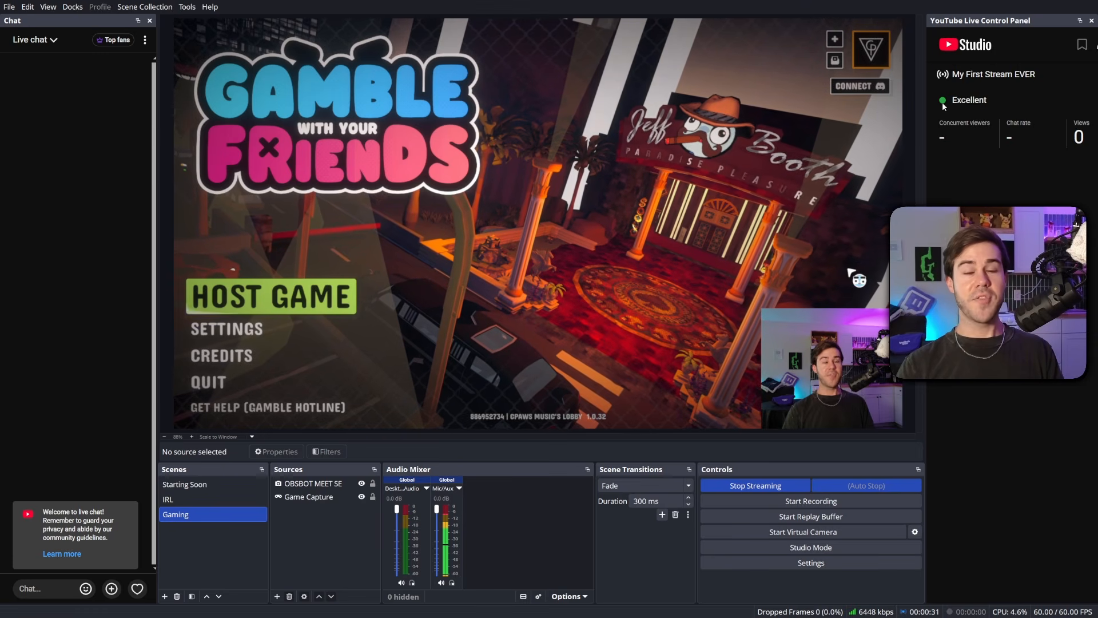
pyautogui.moveTo(942, 102); pyautogui.dragTo(994, 102)
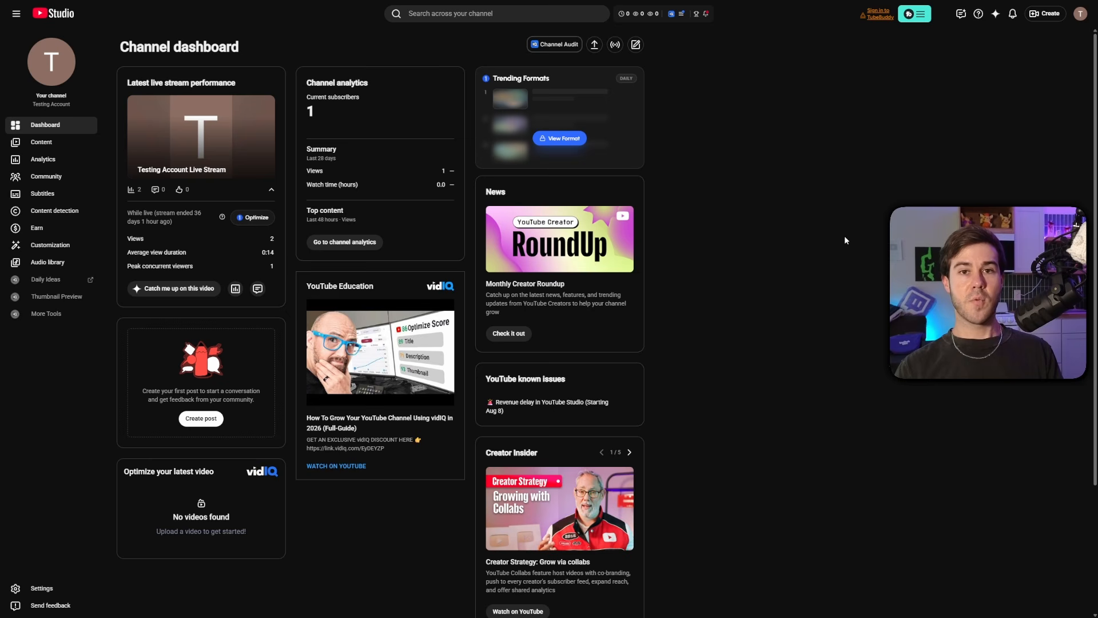
# - Switch to YouTube Studio, go to its live stream management and view My First Stream EVER
pyautogui.click(1047, 19)
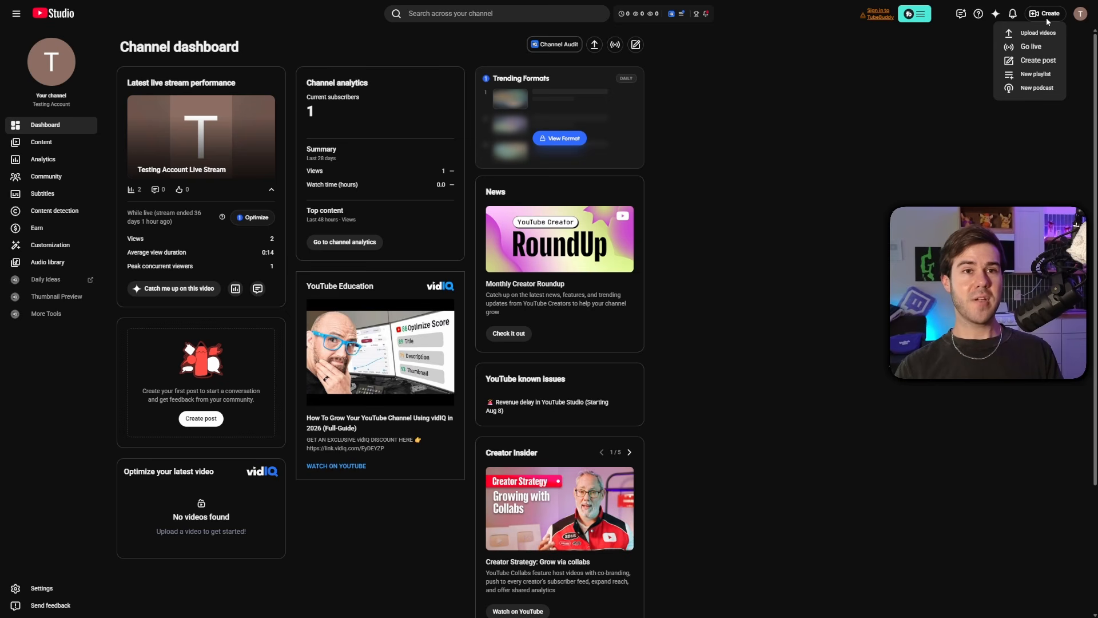
pyautogui.click(1036, 47)
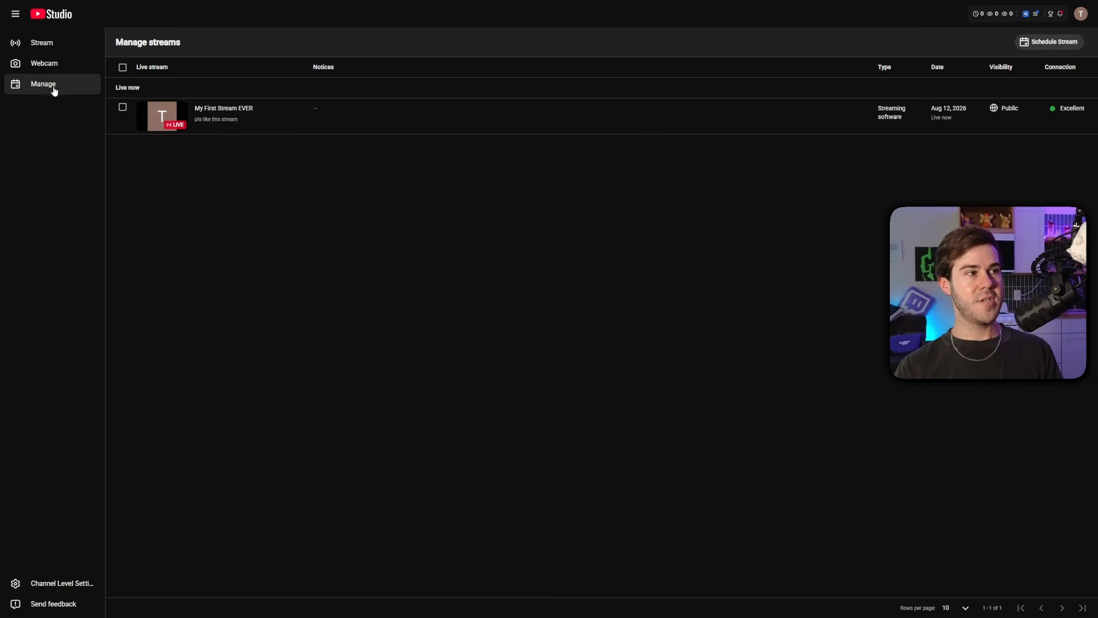
pyautogui.click(236, 109)
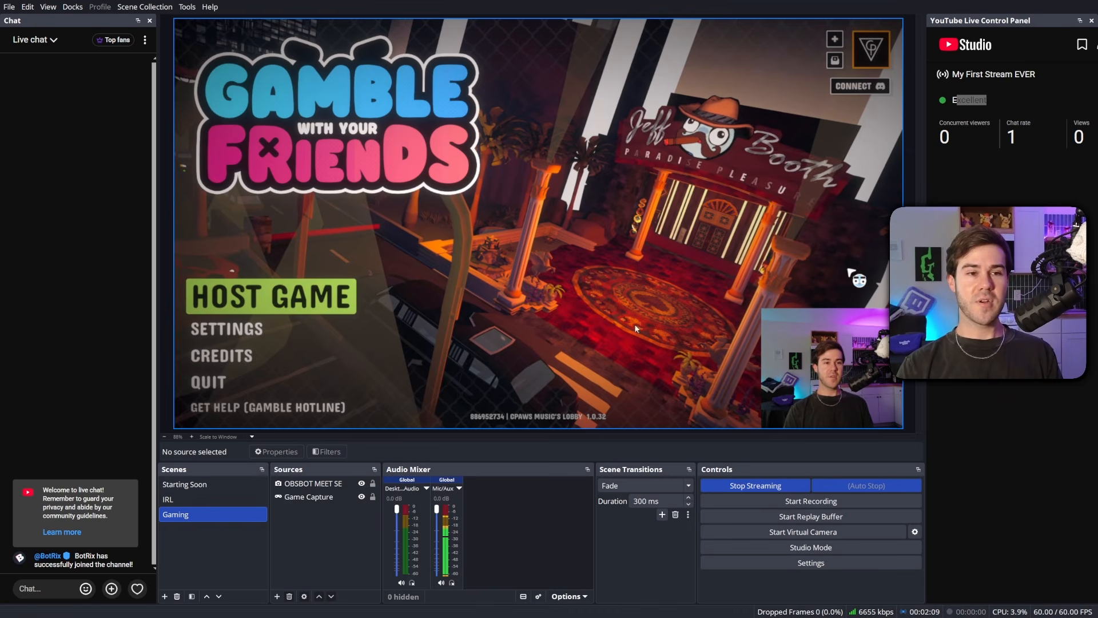
# - Return to OBS Studio and stop the live stream
pyautogui.click(755, 485)
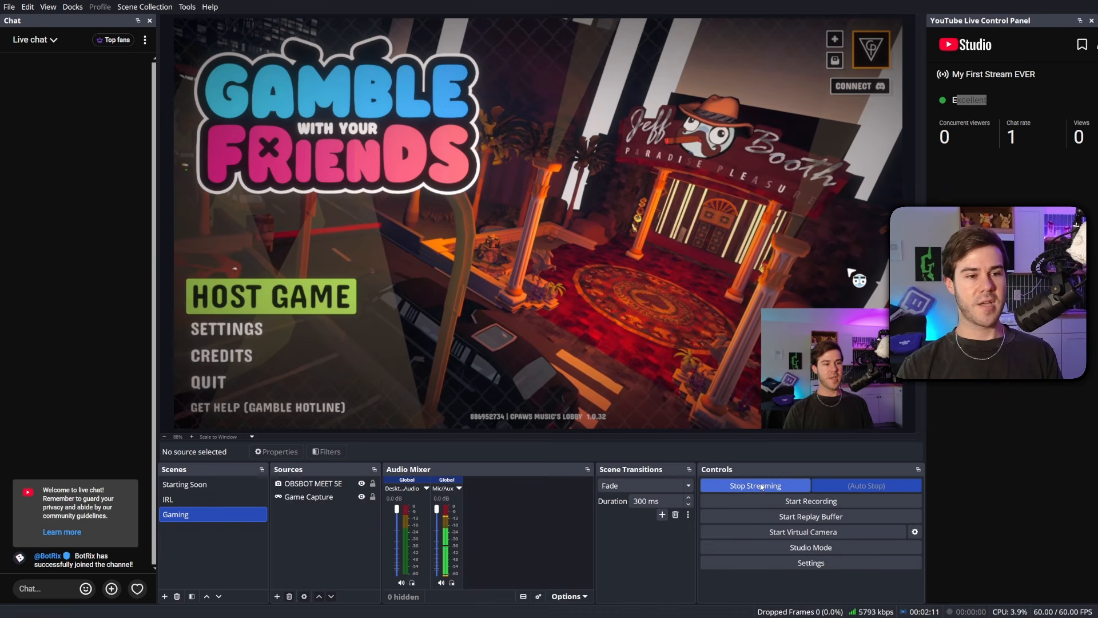
pyautogui.click(602, 326)
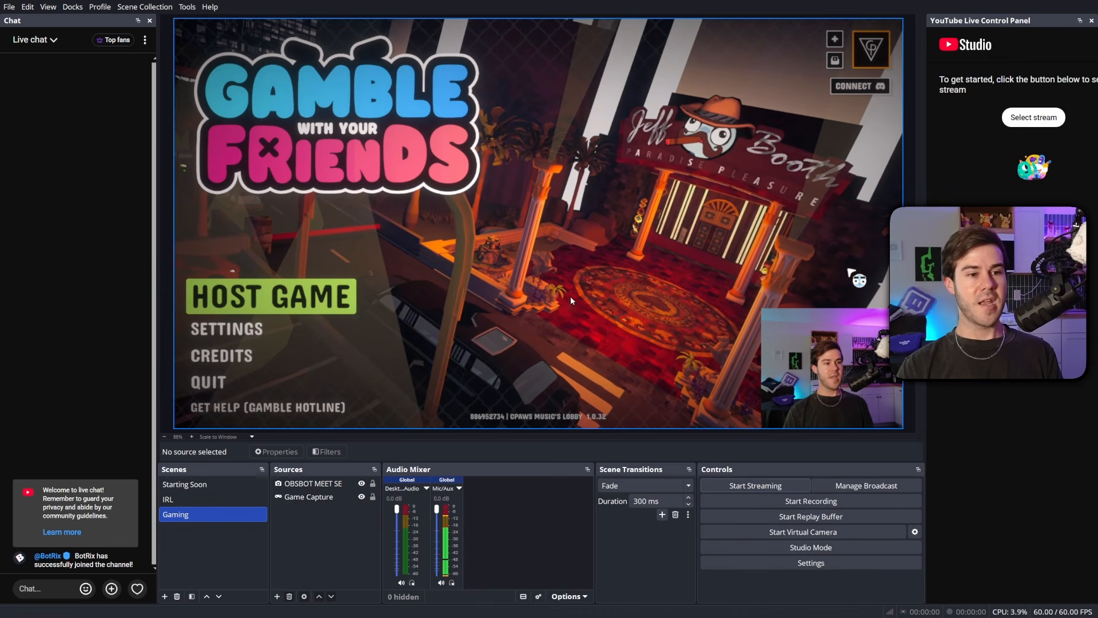